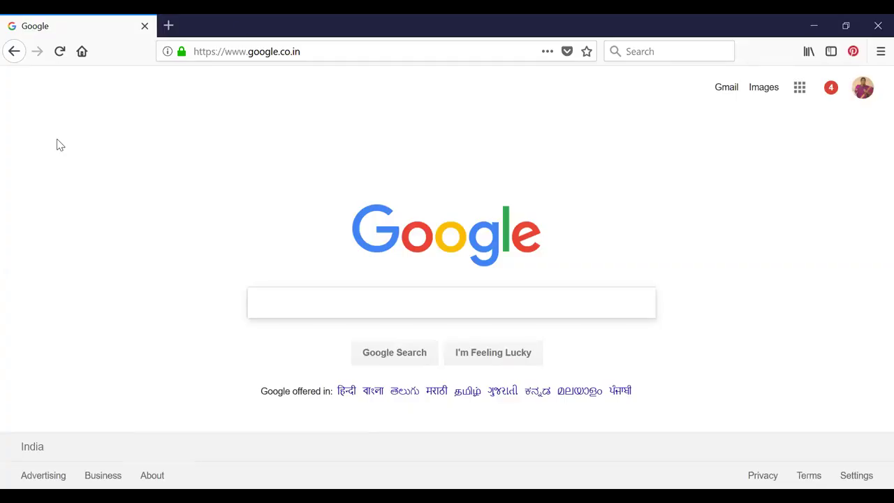
Search Google for "rubistar"
click(393, 300)
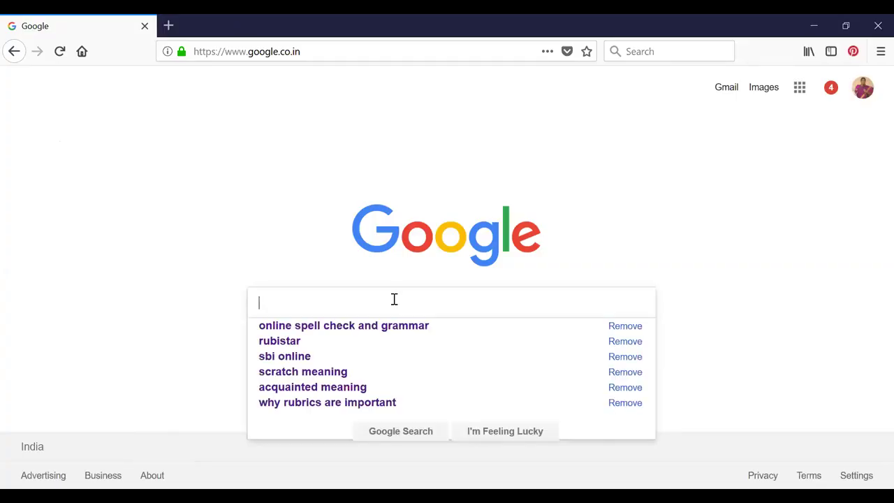
text(rub)
text(o)
key(BackSpace)
key(Down)
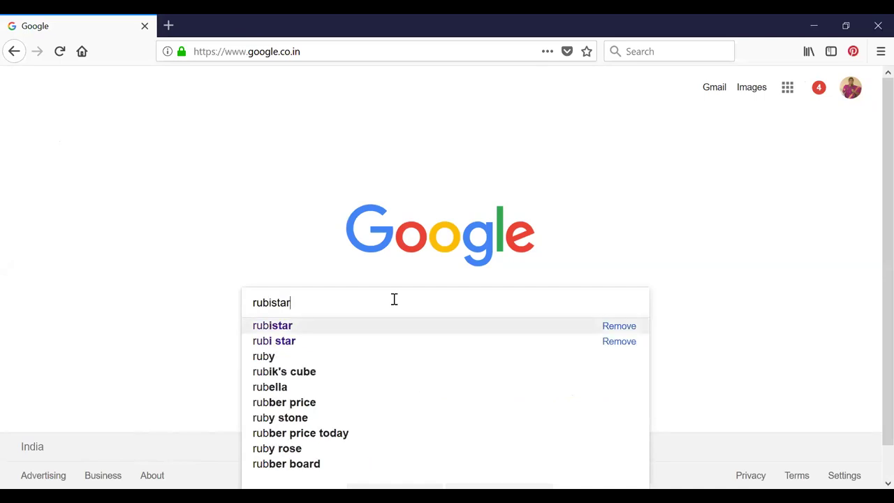
key(Return)
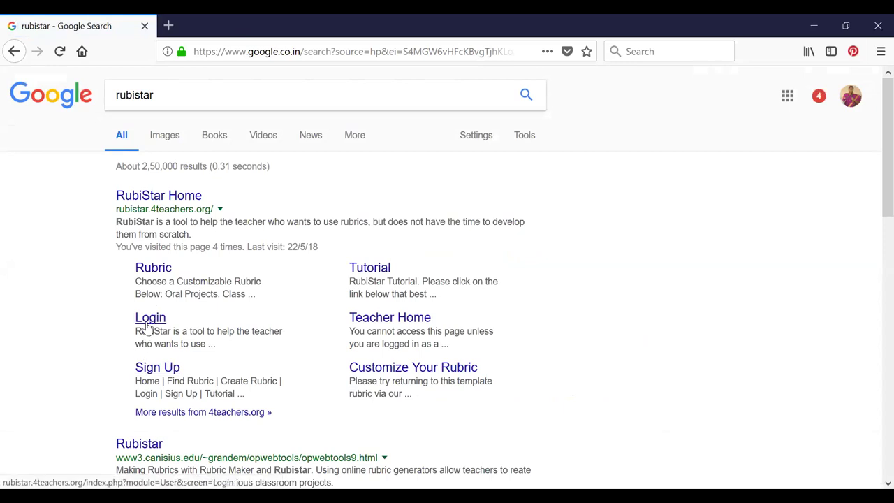
Open the Rubric page from the RubiStar search result in a separate tab and switch to it
right_click(162, 269)
click(177, 273)
click(242, 21)
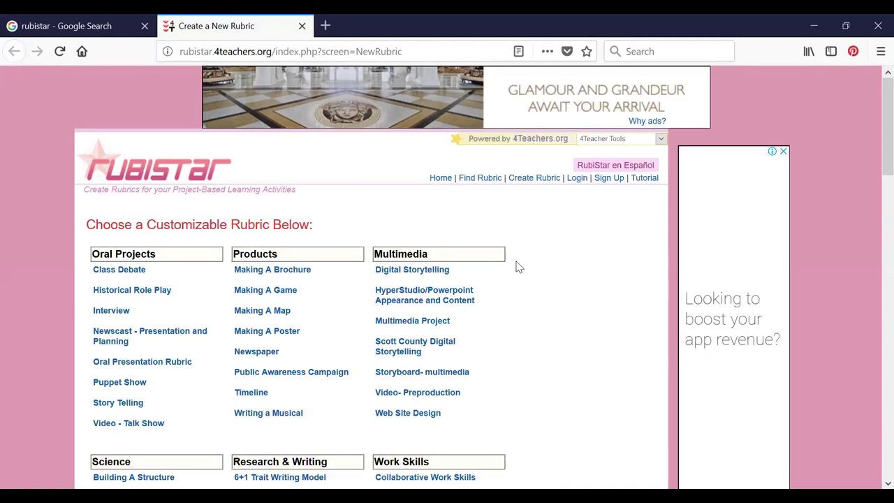
Look through the customizable rubric templates in every category, from Oral Projects down to Reading
scroll(514, 264, down, 2)
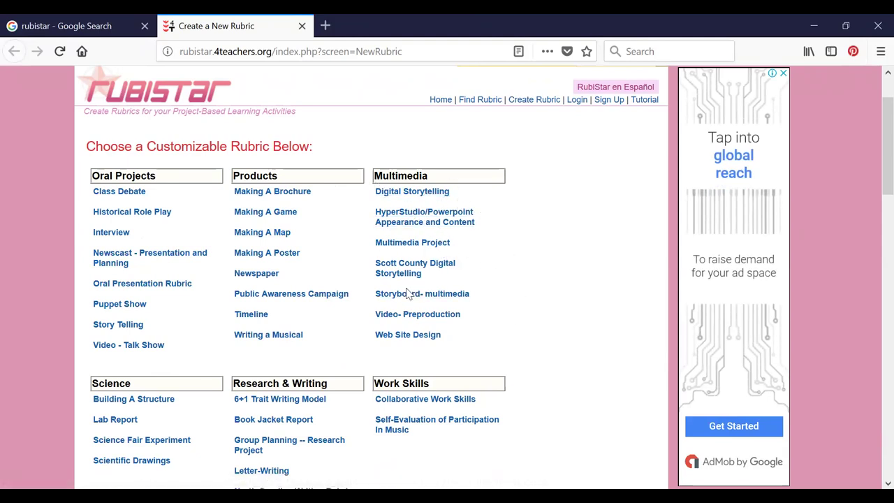
scroll(433, 294, down, 2)
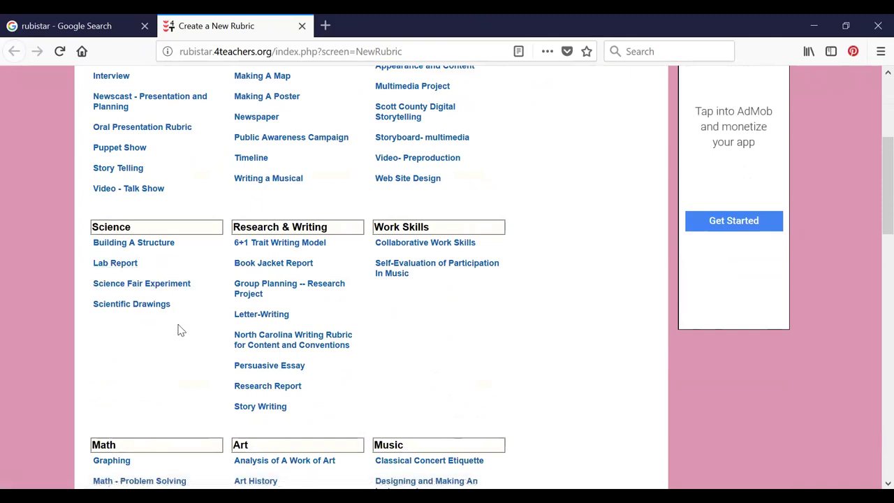
scroll(245, 275, down, 1)
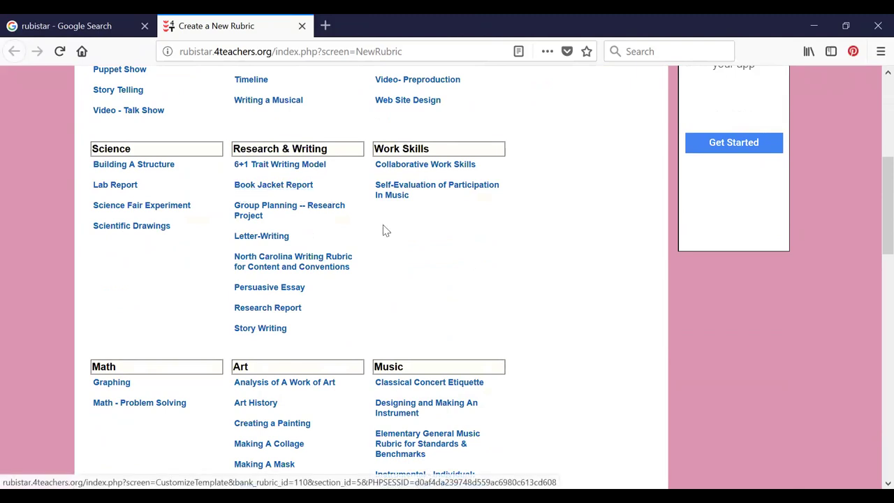
scroll(329, 300, down, 5)
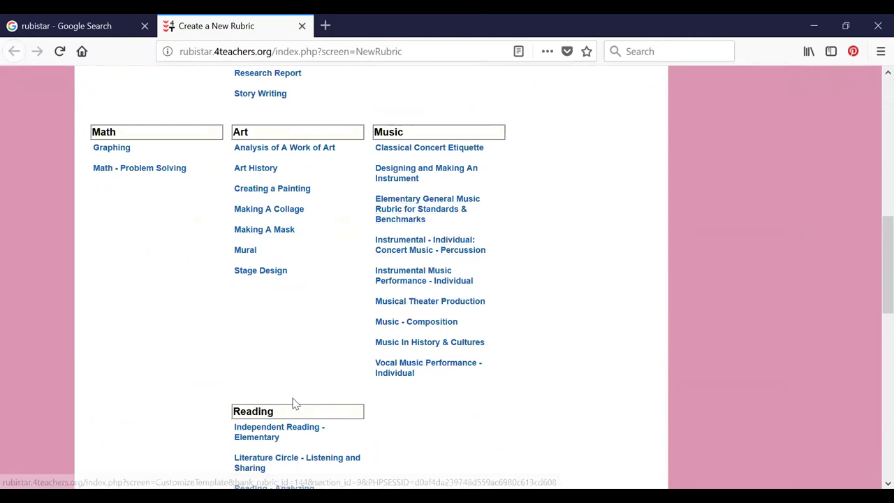
scroll(291, 377, down, 5)
scroll(364, 293, up, 15)
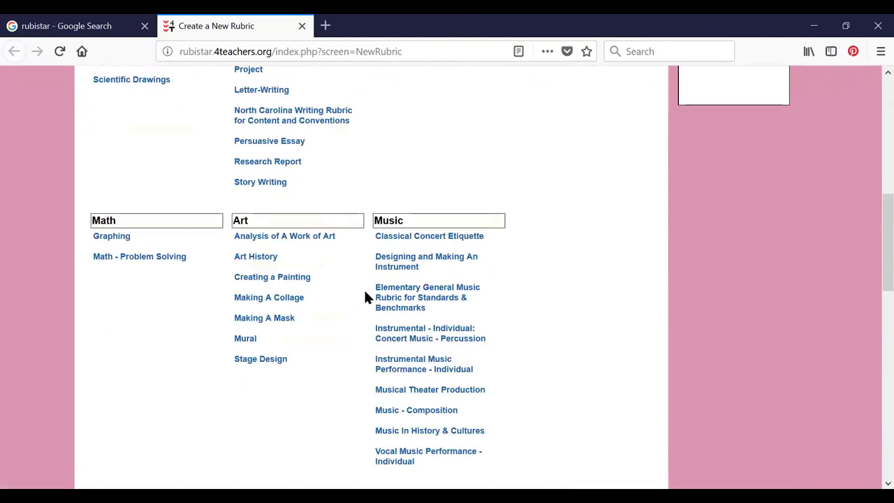
scroll(365, 297, up, 2)
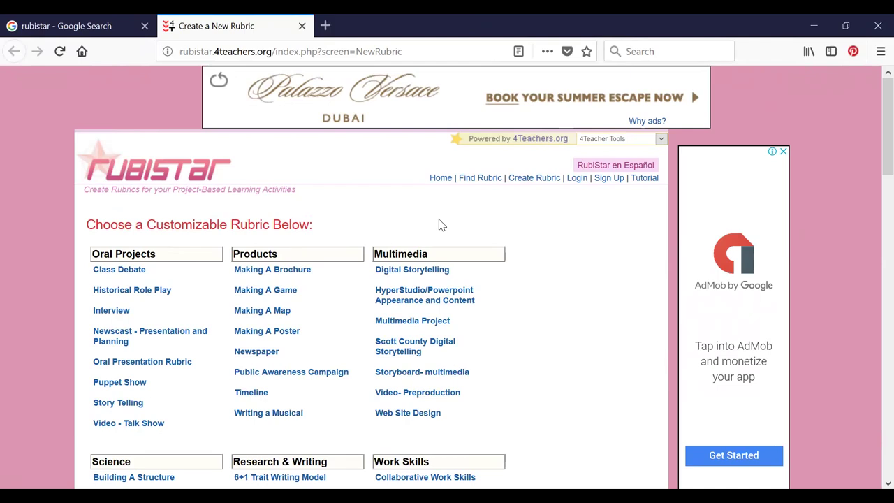
scroll(356, 368, down, 5)
scroll(356, 368, up, 5)
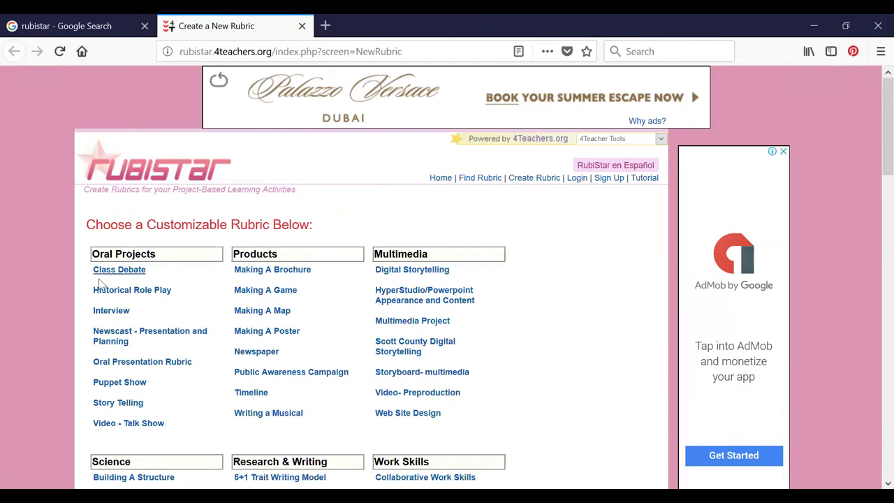
Open the Class Debate rubric template under Oral Projects and read the page expiry warning
click(119, 271)
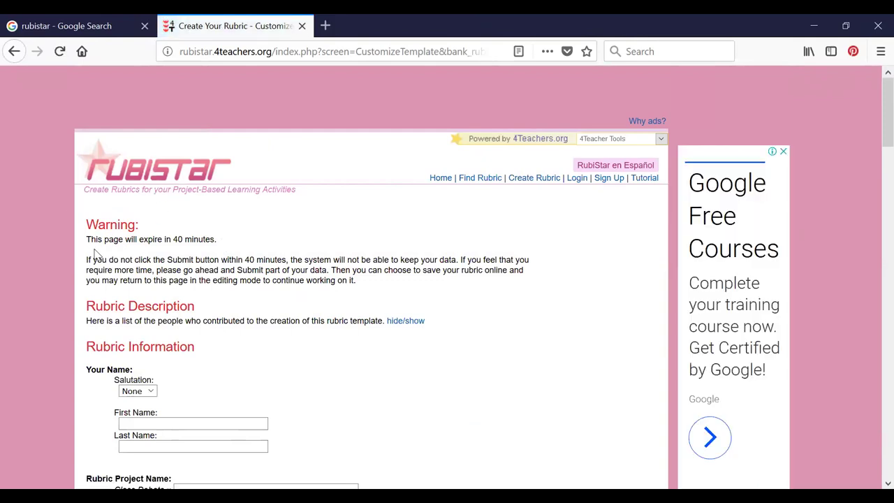
drag(96, 225, 162, 228)
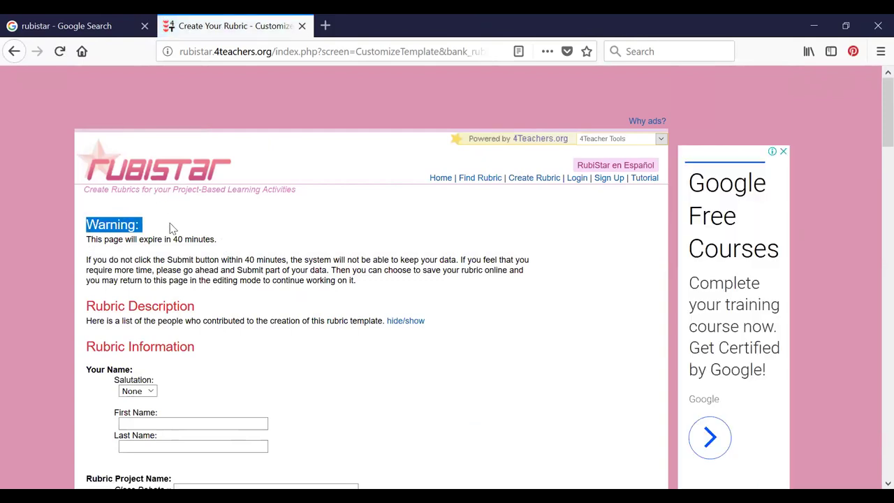
drag(217, 239, 222, 241)
click(275, 248)
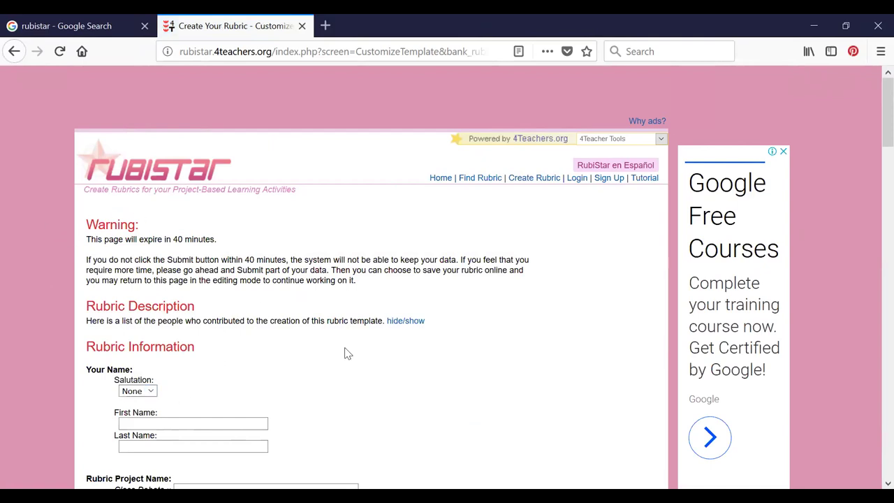
Show the list of contributors in the Rubric Description section and look it over
scroll(326, 346, down, 2)
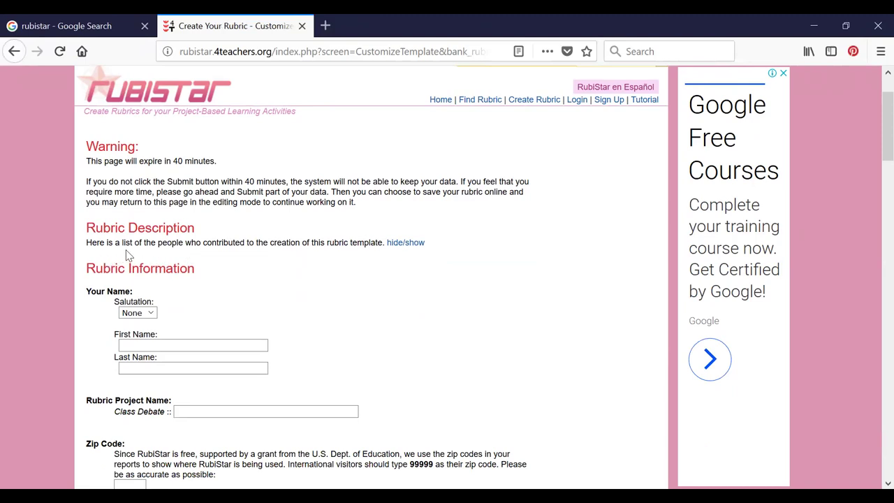
click(411, 245)
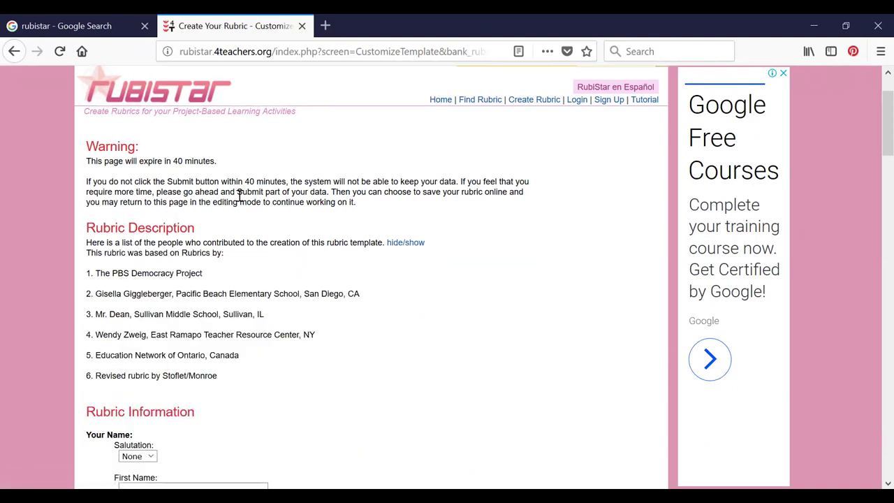
scroll(228, 190, down, 2)
scroll(228, 190, up, 3)
Set the salutation to Dr. and fill in the author's first and last name in the rubric information
scroll(228, 217, down, 5)
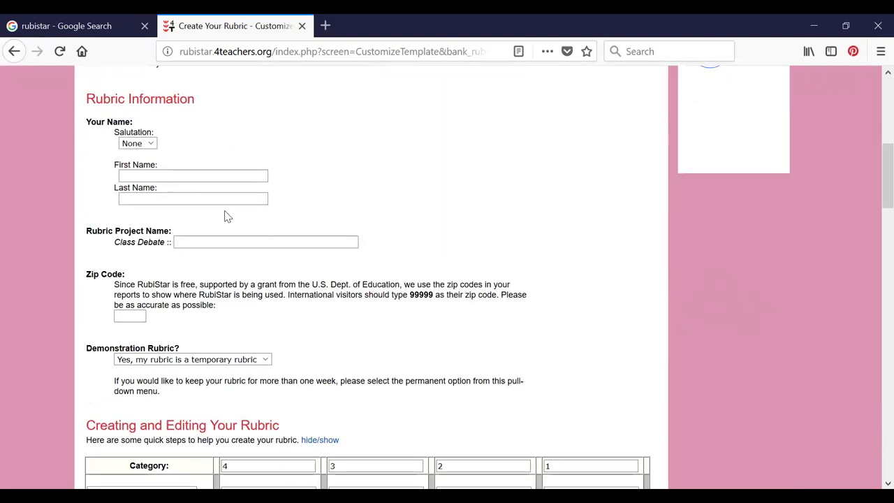
click(149, 143)
click(132, 174)
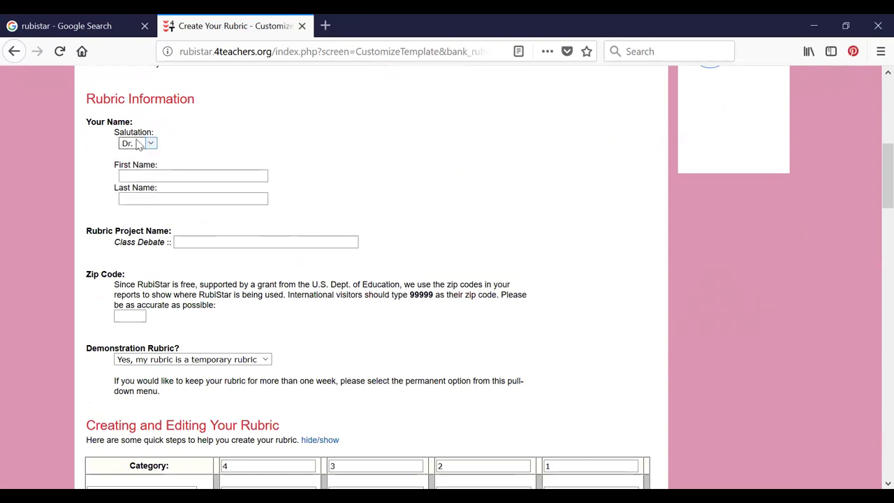
click(153, 178)
text(Lakshmi)
click(148, 197)
Name the rubric project "Demonstration" and enter the international zip code 99999
click(202, 242)
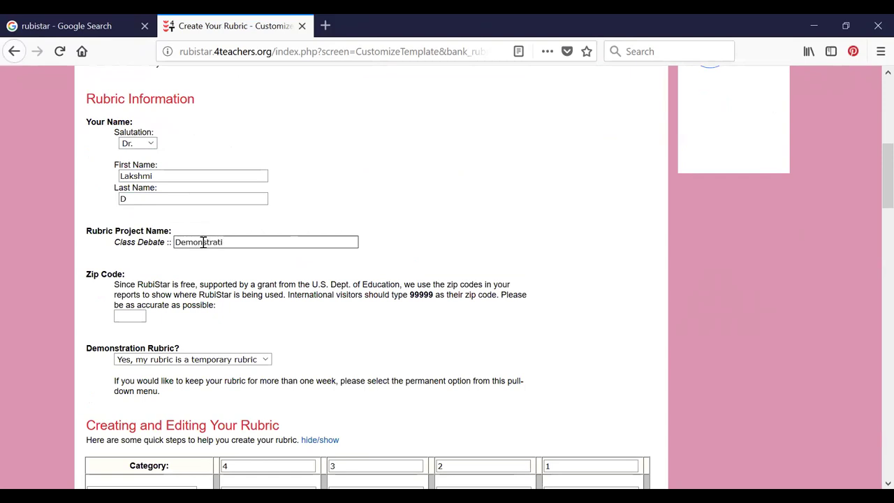
click(133, 315)
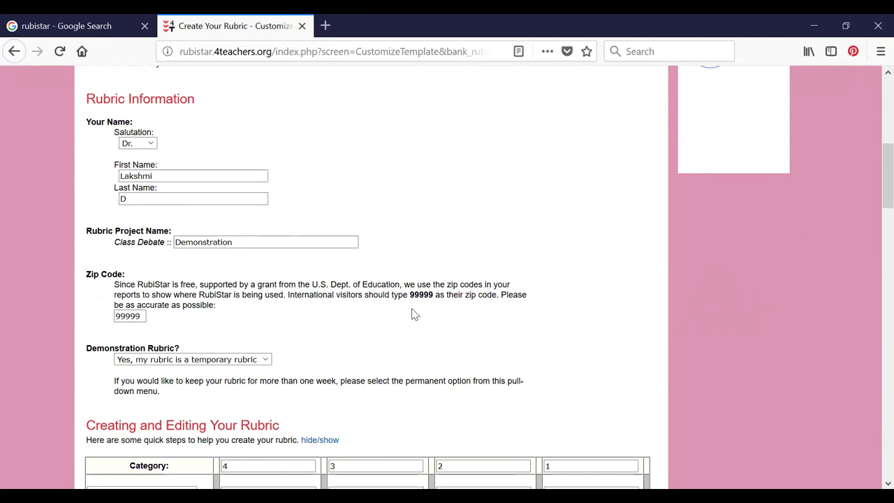
drag(411, 292, 435, 293)
click(329, 357)
Choose "Yes, my rubric is a temporary rubric" for the Demonstration Rubric option
click(272, 362)
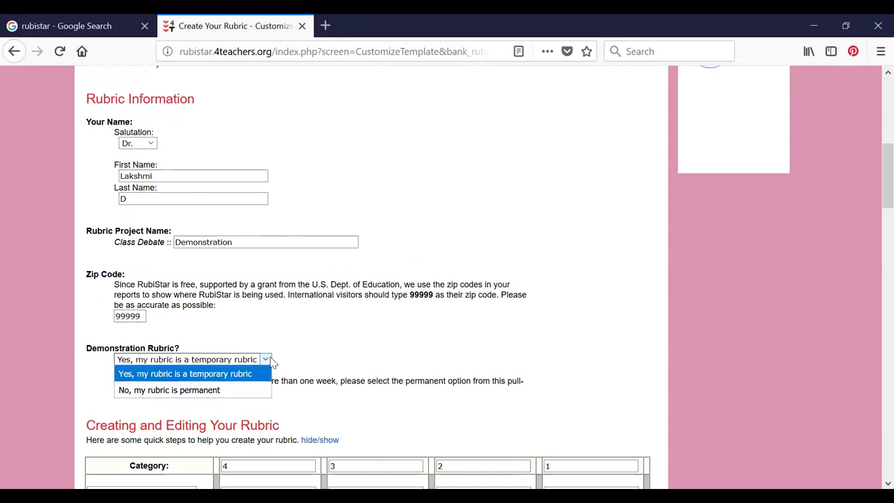
click(183, 376)
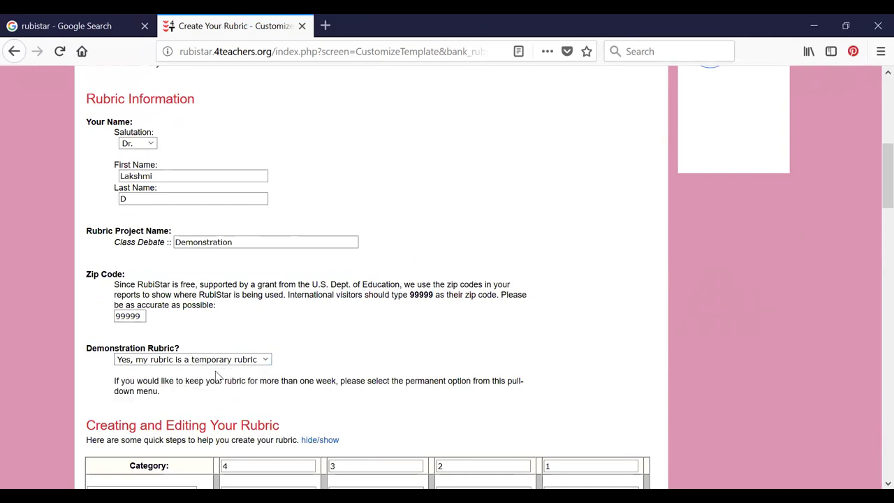
click(270, 362)
click(271, 362)
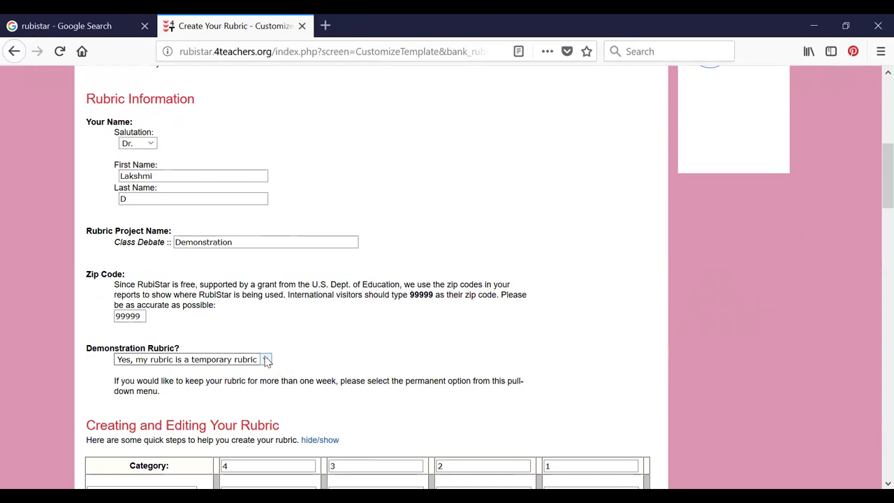
click(266, 359)
click(264, 361)
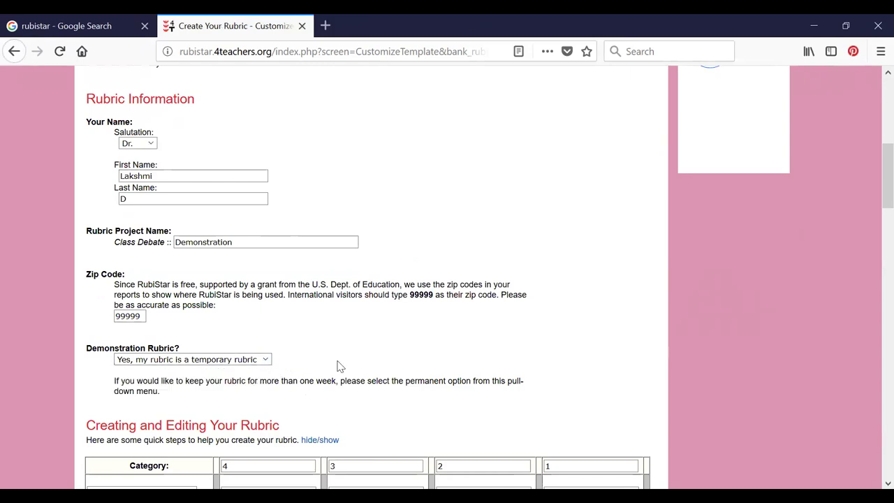
Examine the four editable score headings above the rubric category table
scroll(339, 362, down, 2)
scroll(396, 249, down, 1)
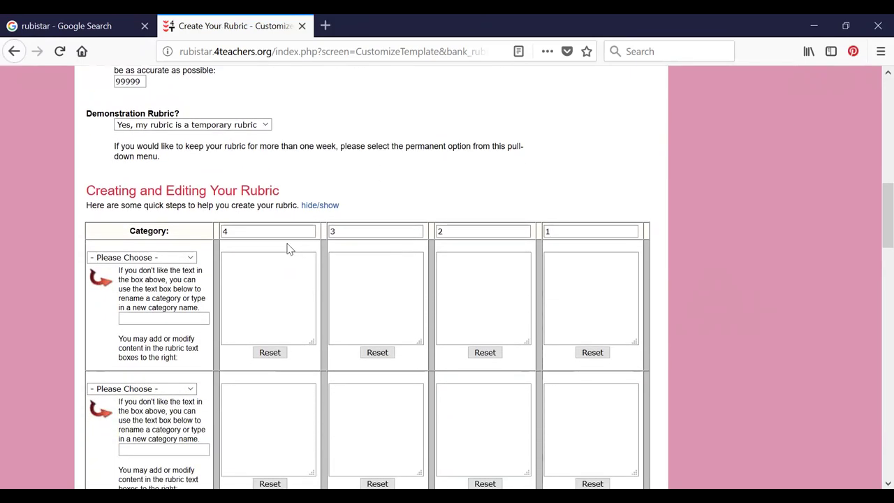
click(244, 229)
click(349, 230)
click(447, 234)
click(552, 232)
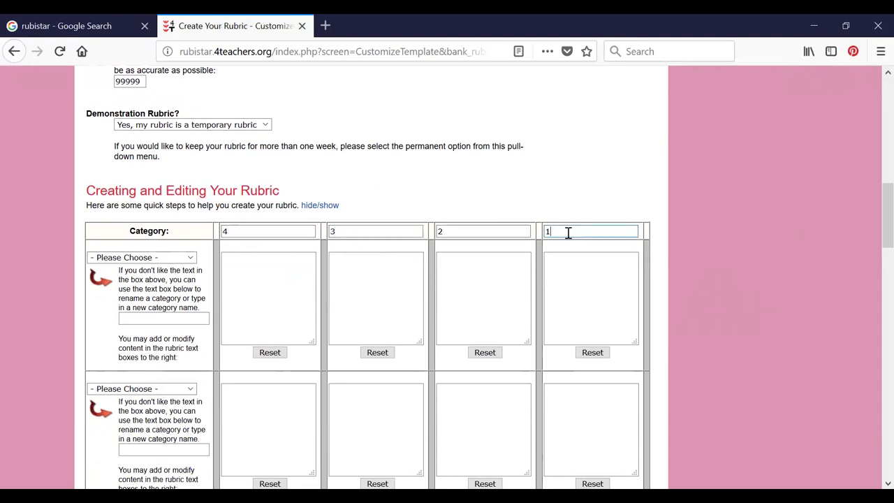
click(259, 231)
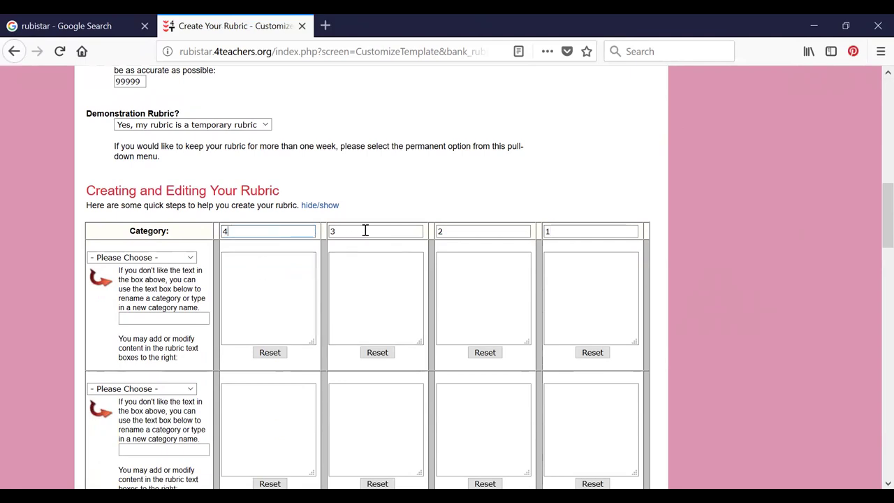
click(477, 233)
click(479, 230)
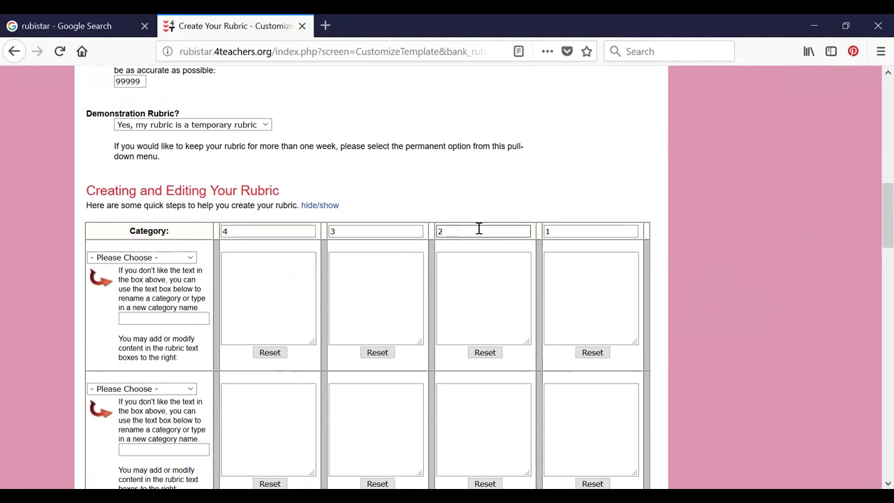
click(268, 231)
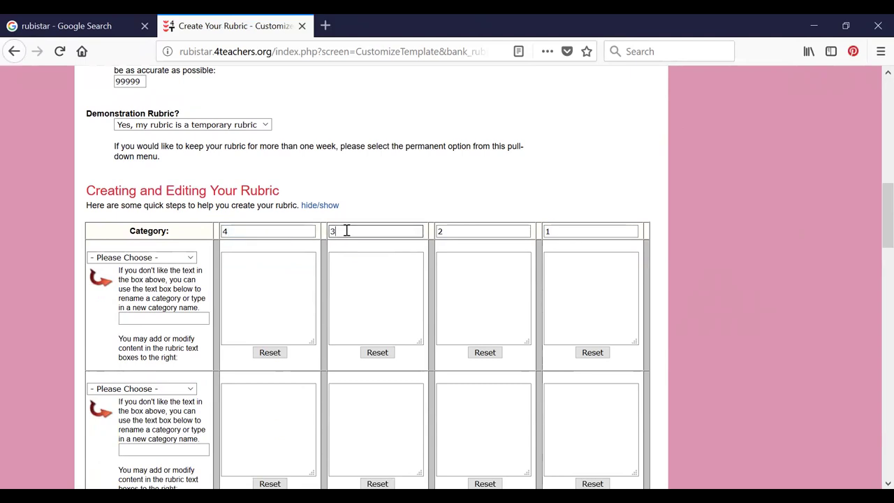
click(579, 232)
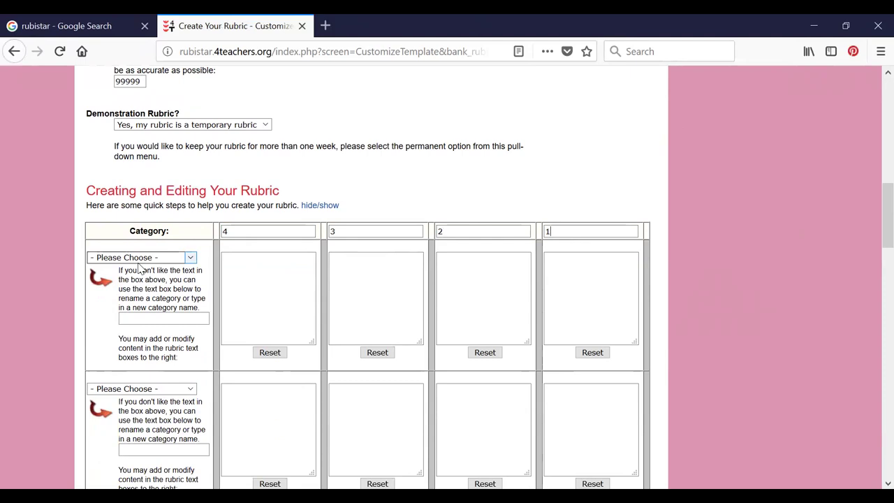
click(245, 231)
drag(223, 230, 250, 232)
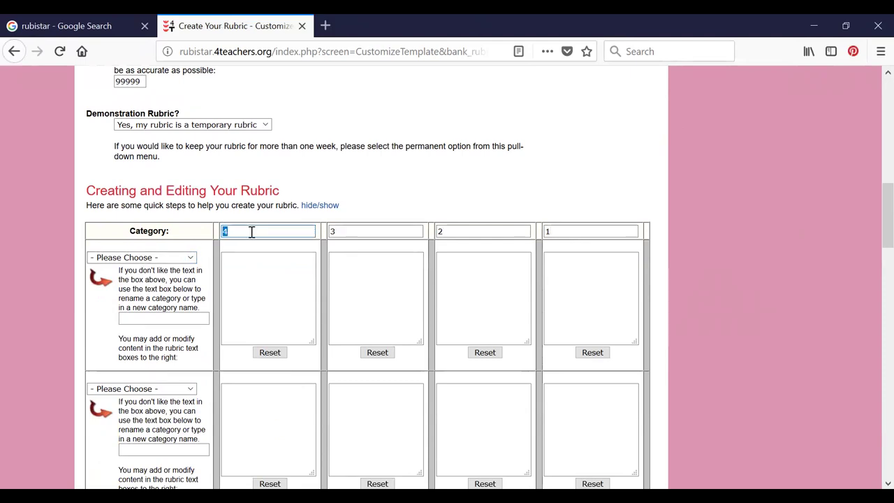
click(337, 234)
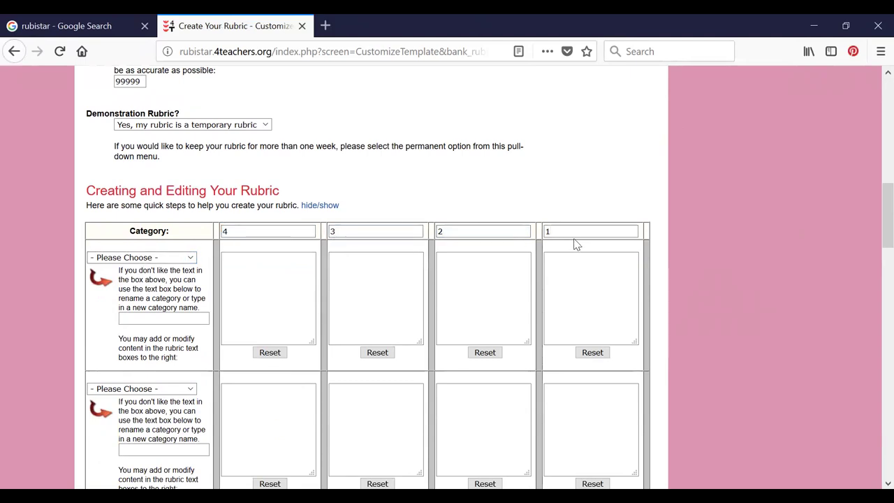
Replace the four score headings of the rubric table with 100, 75, 50 and 25
click(245, 231)
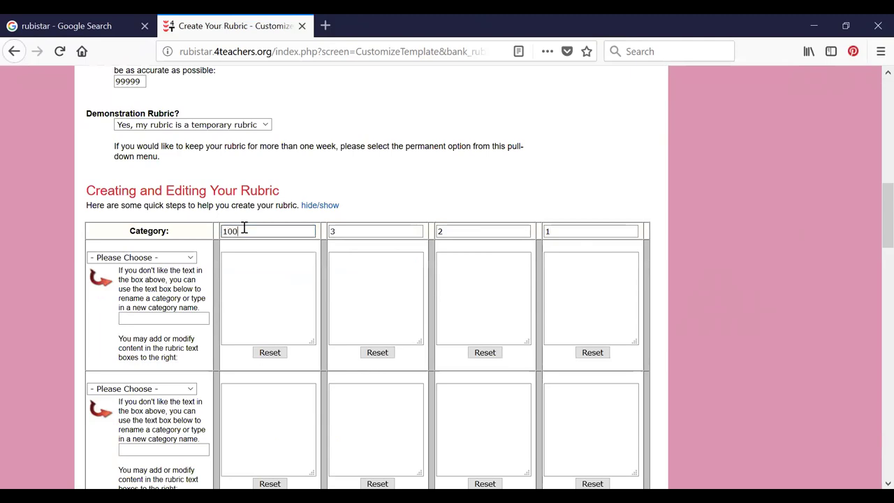
click(343, 231)
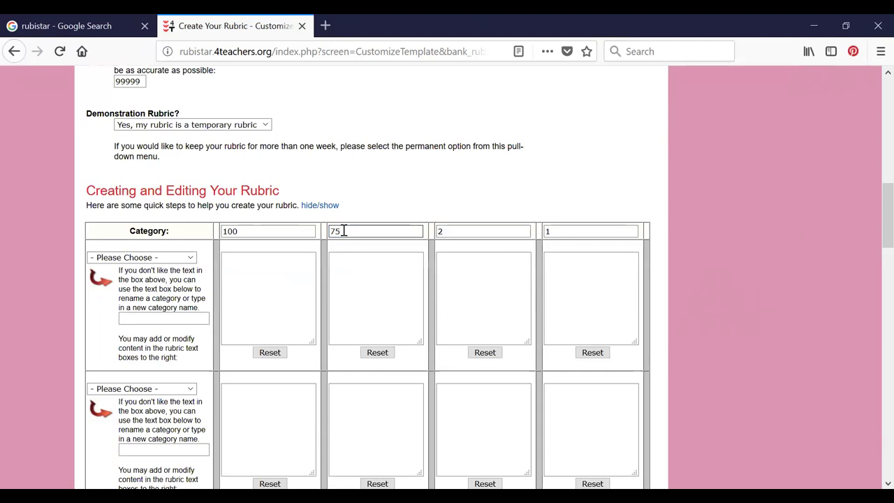
click(458, 229)
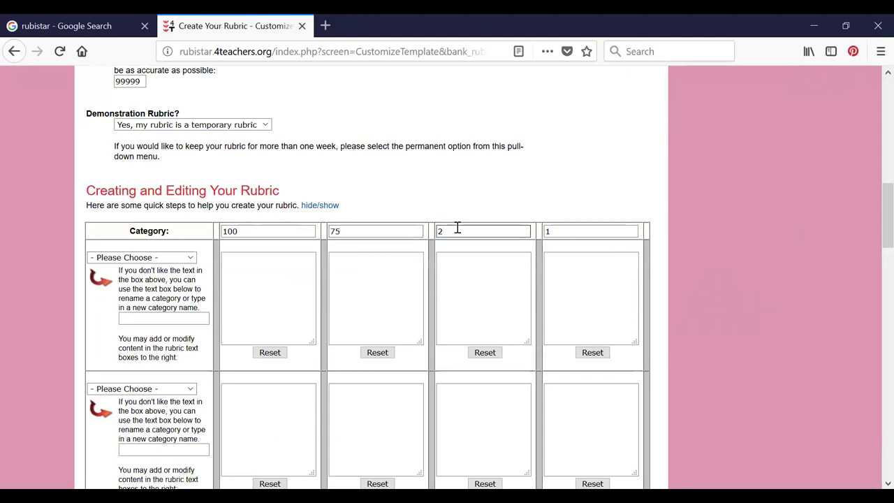
text(50)
click(568, 232)
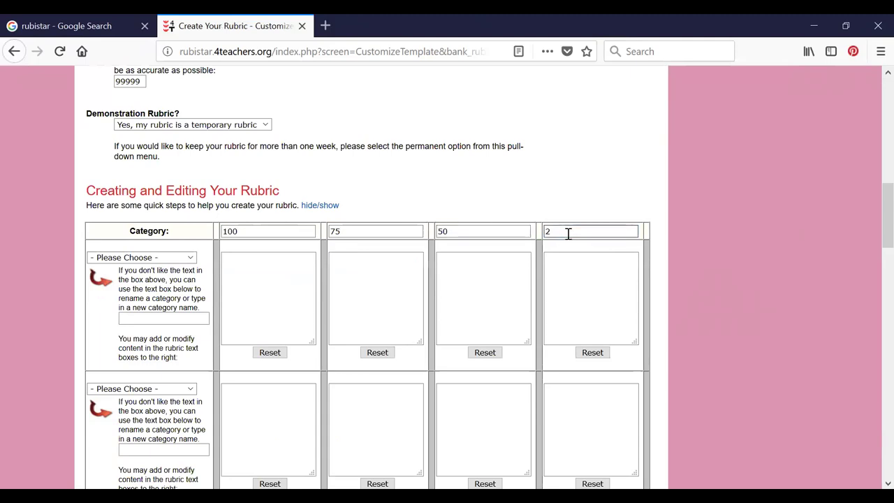
text(25)
click(242, 231)
click(586, 230)
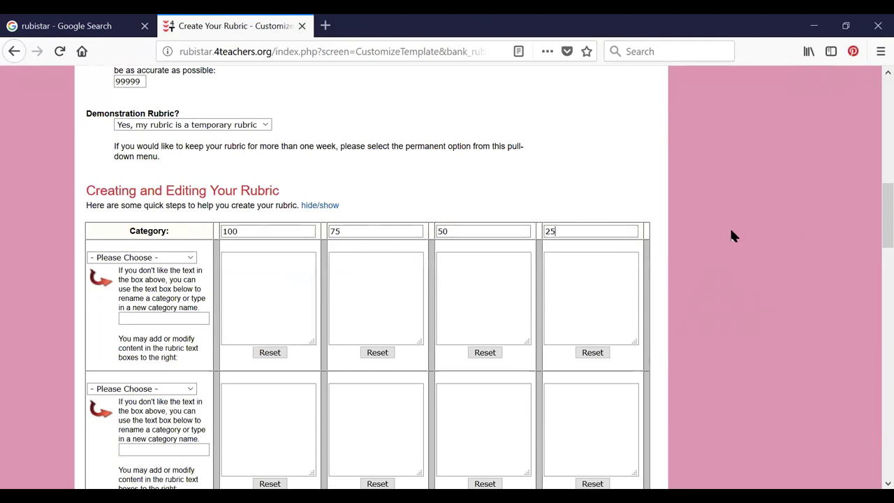
Choose Information as the category of the first rubric row
click(190, 259)
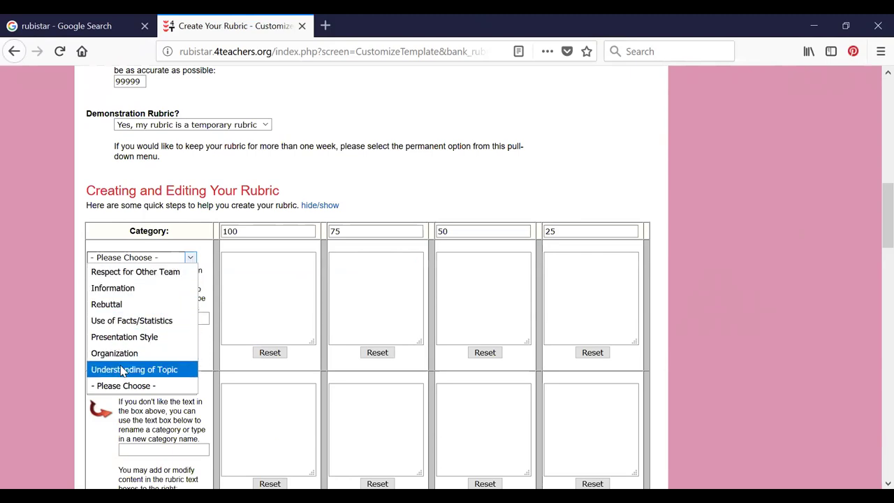
click(127, 292)
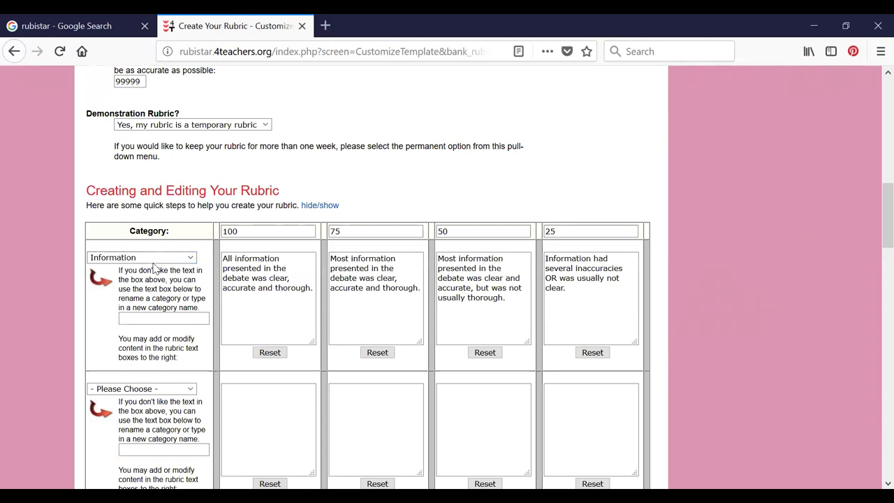
click(126, 450)
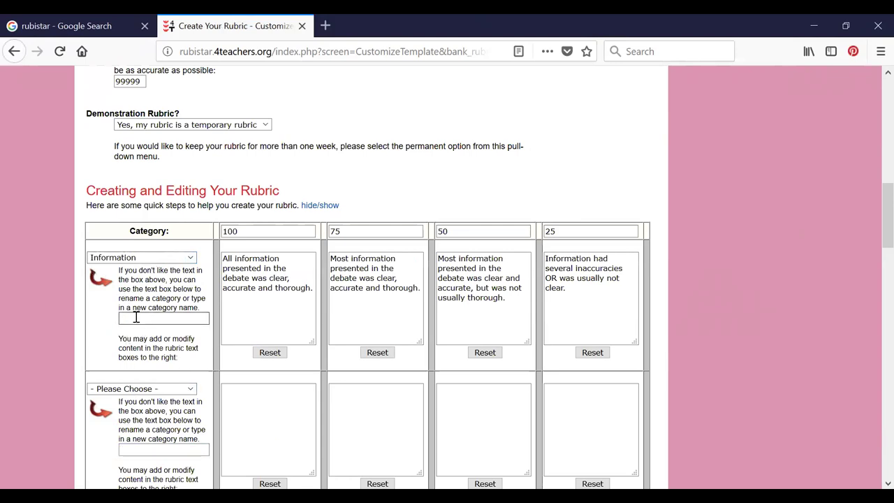
click(190, 318)
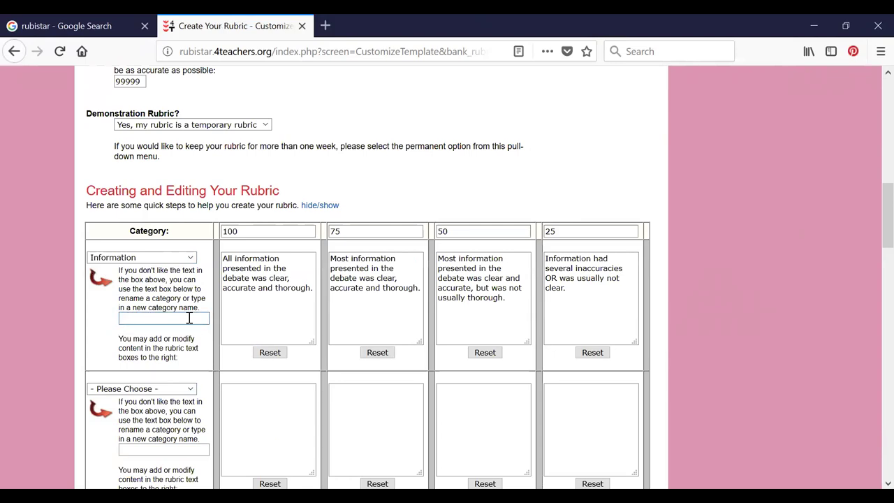
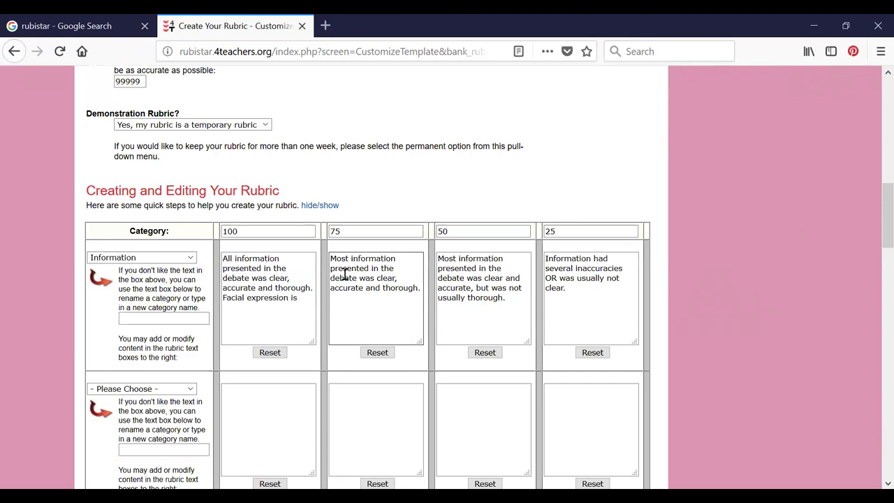
Add "Facial expression is positive." as a separate paragraph below the Information row's 100-point description
text(itive.)
click(312, 288)
key(Return)
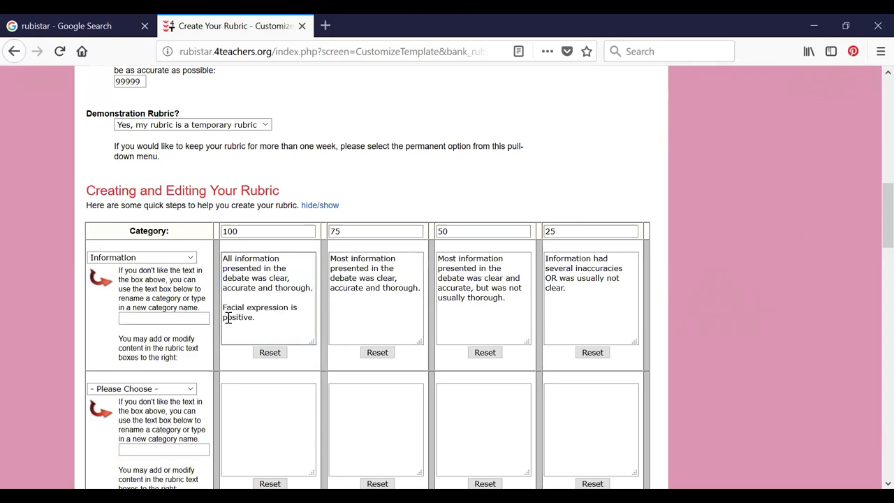
Examine the Information row's descriptions under the four score headings and compare how the criteria differ between levels
drag(225, 308, 265, 316)
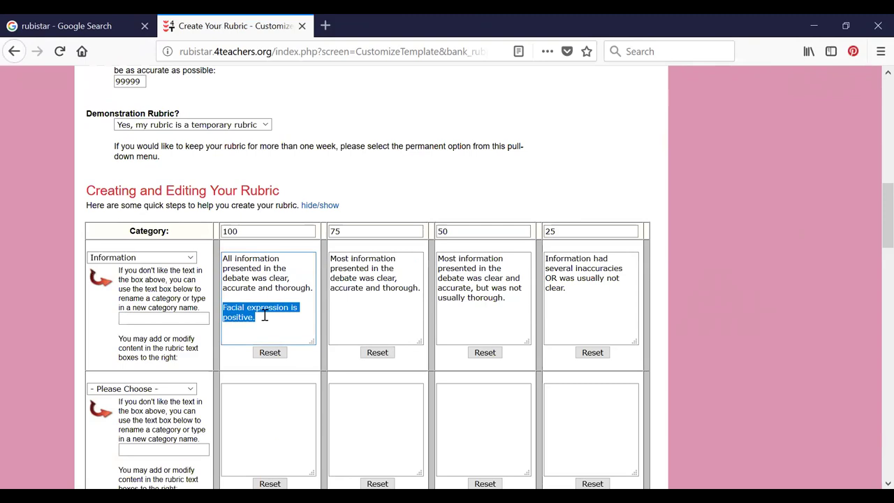
click(252, 230)
click(238, 311)
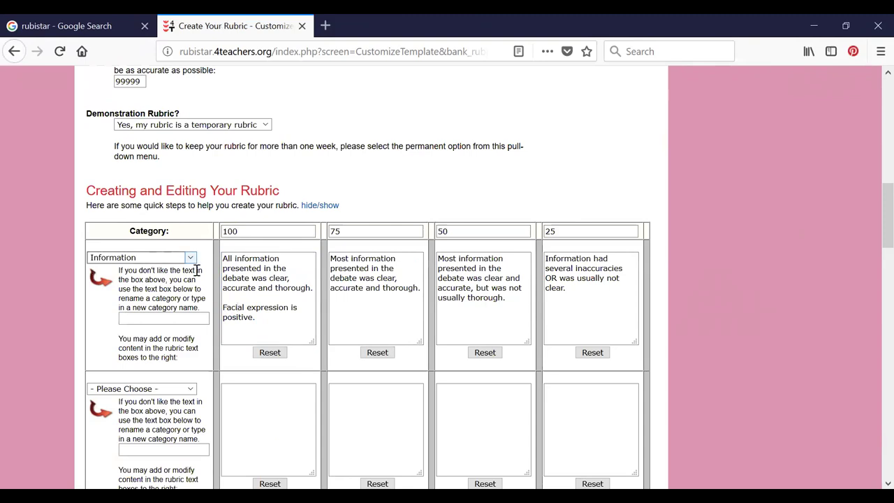
drag(224, 306, 271, 317)
click(273, 320)
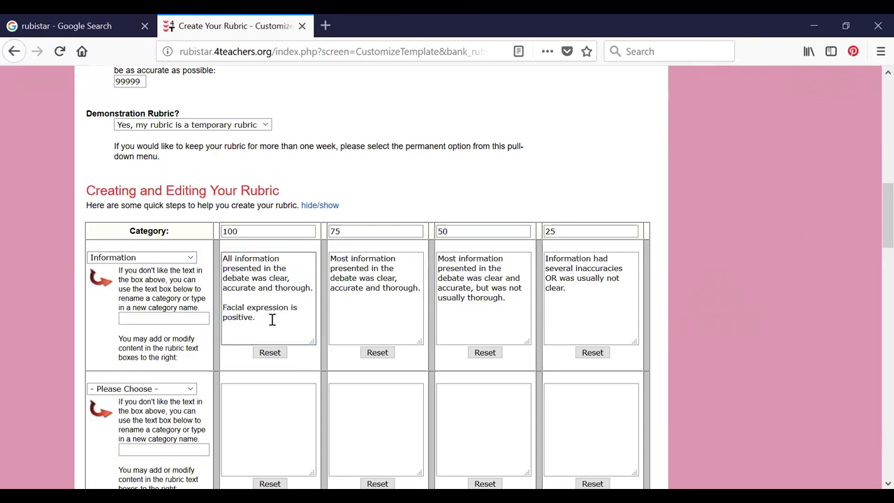
click(354, 233)
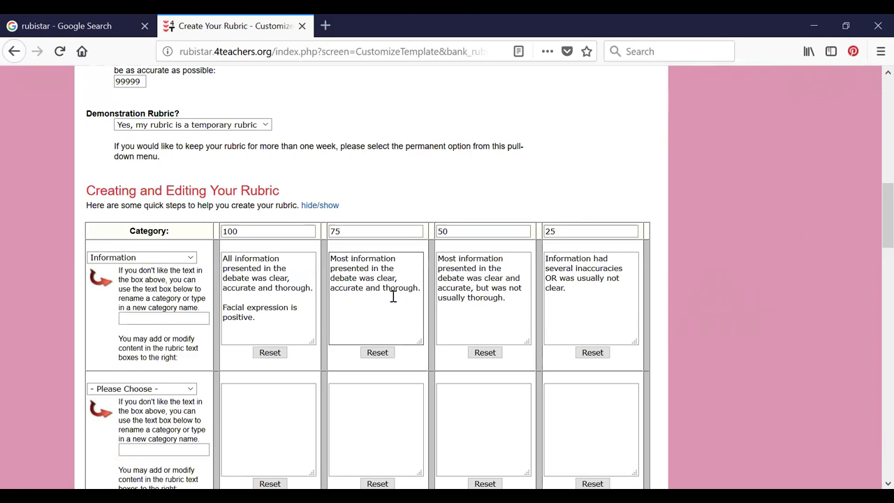
click(265, 262)
drag(347, 261, 353, 257)
double_click(342, 261)
click(460, 232)
click(466, 260)
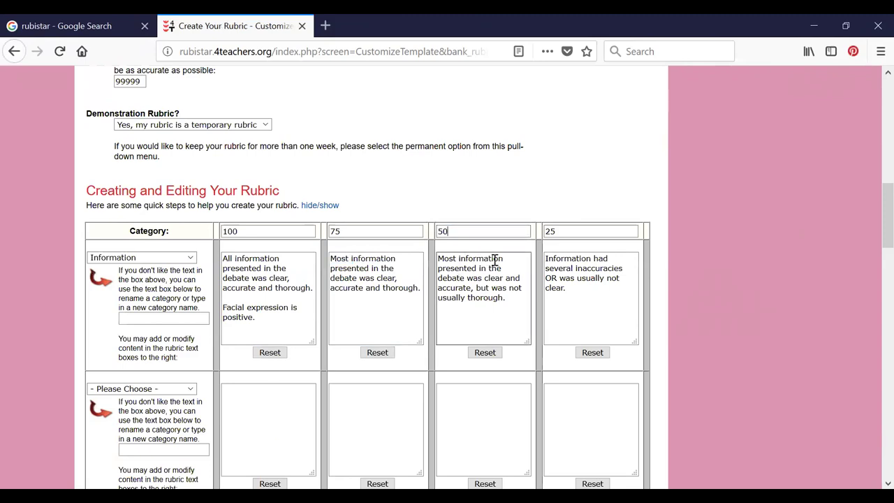
click(488, 269)
click(488, 296)
click(571, 271)
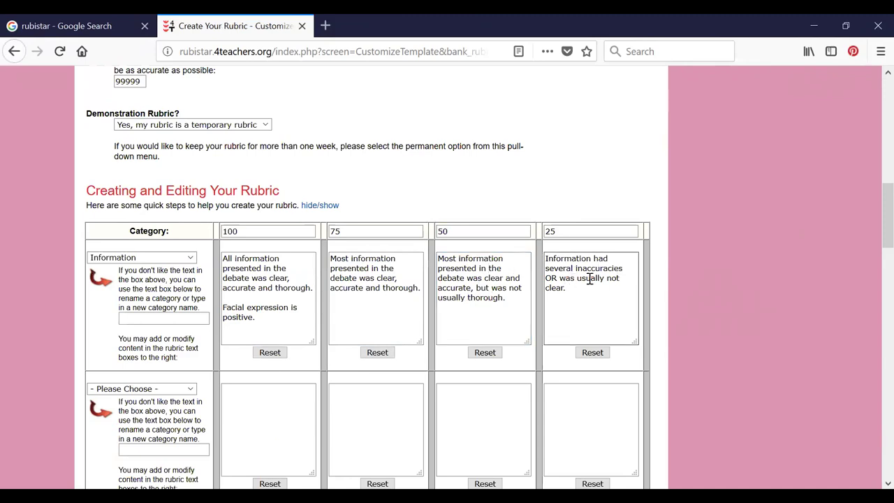
click(556, 289)
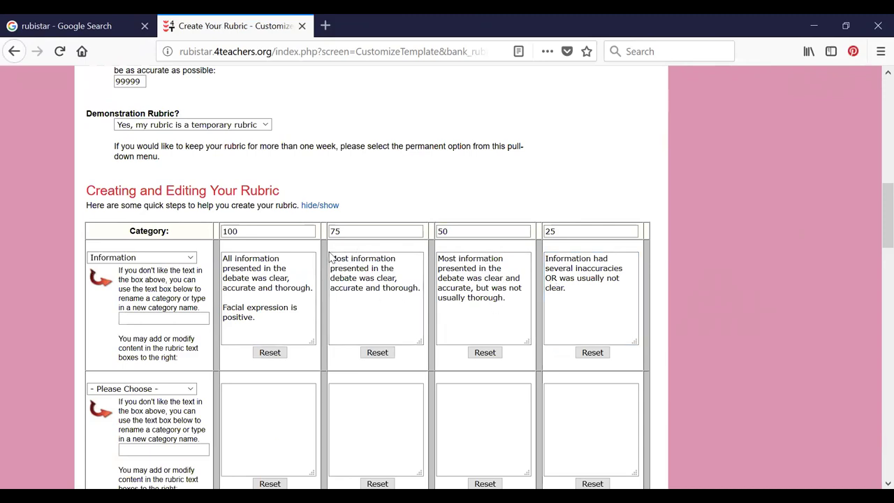
drag(329, 256, 421, 296)
click(384, 301)
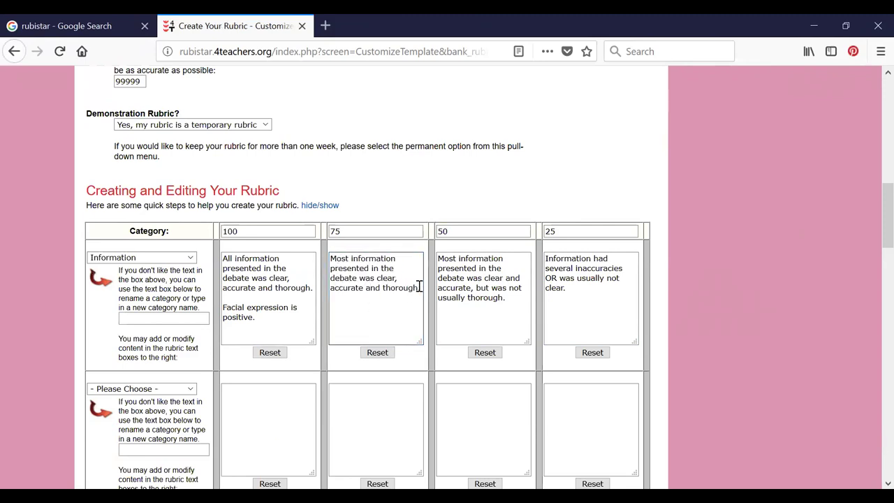
click(439, 257)
drag(440, 258, 511, 301)
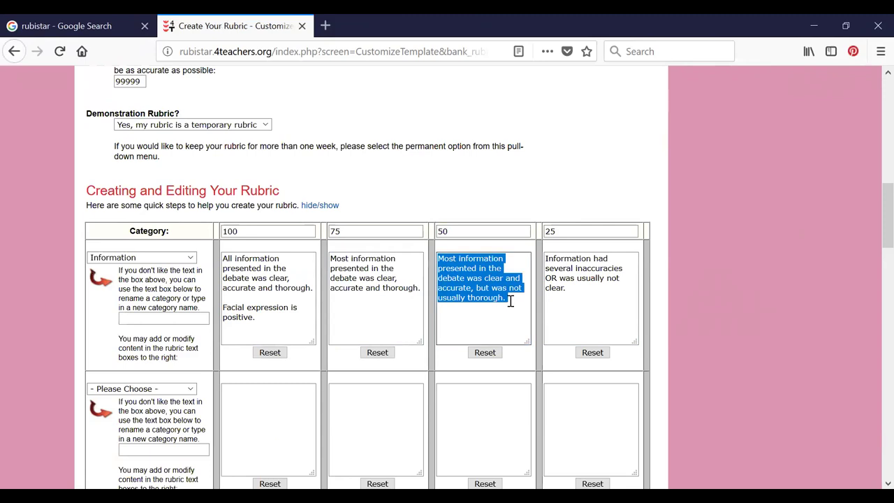
click(559, 290)
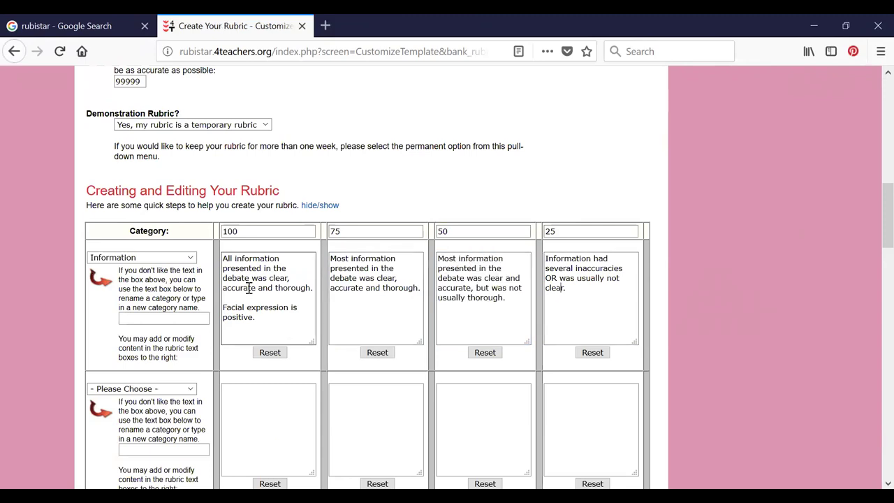
drag(438, 257, 505, 297)
click(567, 290)
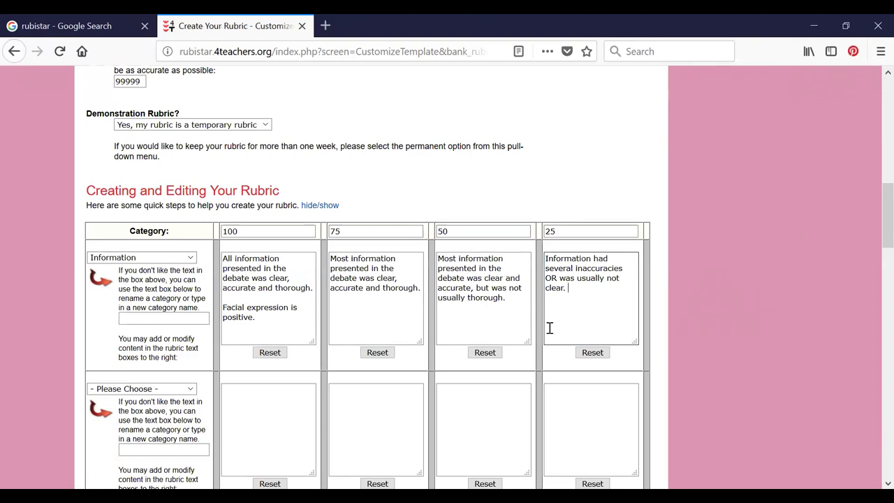
click(269, 230)
click(366, 229)
click(464, 230)
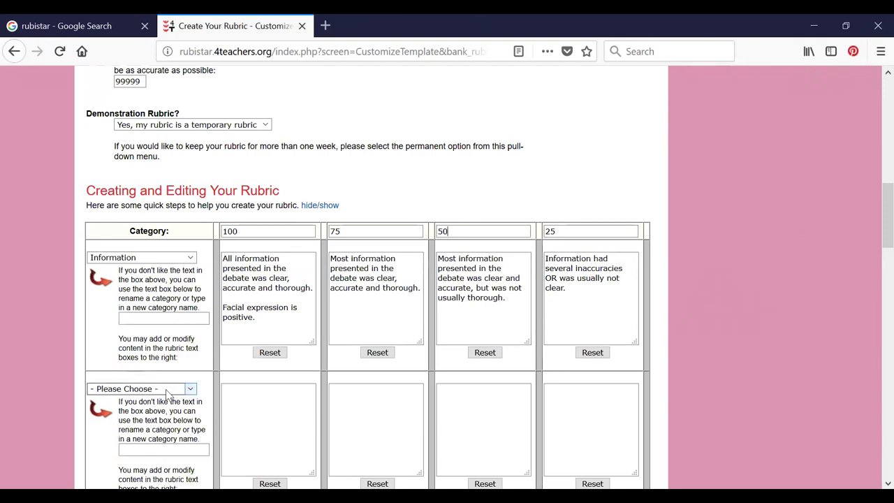
Give the second rubric row the custom category name "Creativity" instead of a predefined category
scroll(167, 393, down, 2)
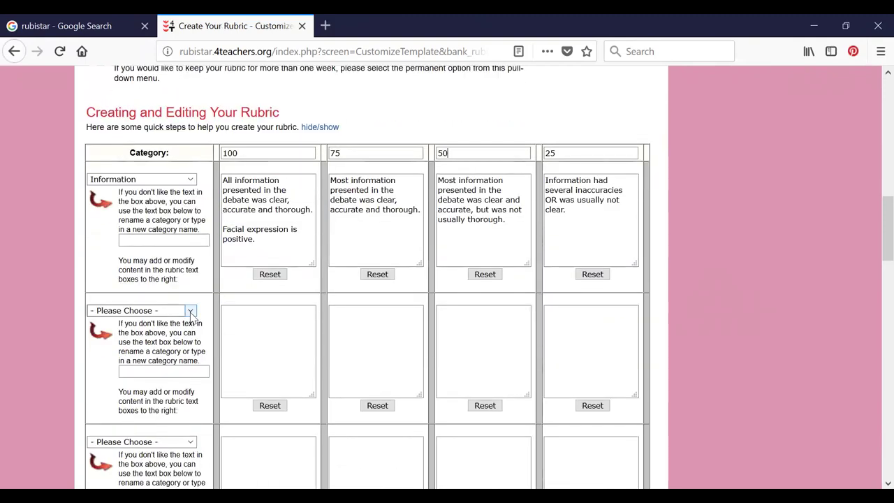
click(190, 312)
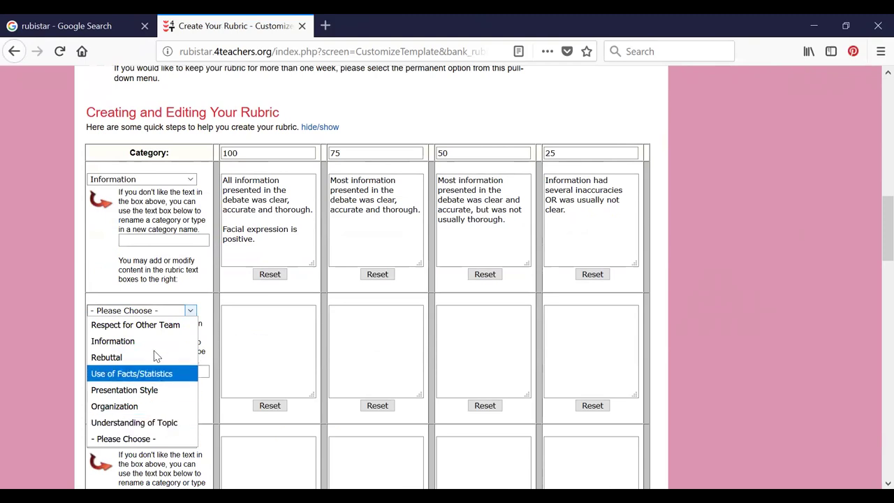
click(249, 343)
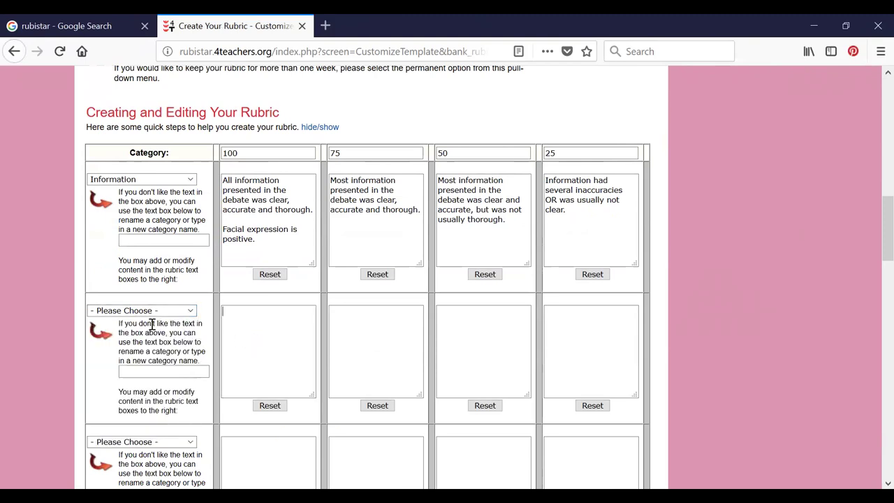
click(126, 366)
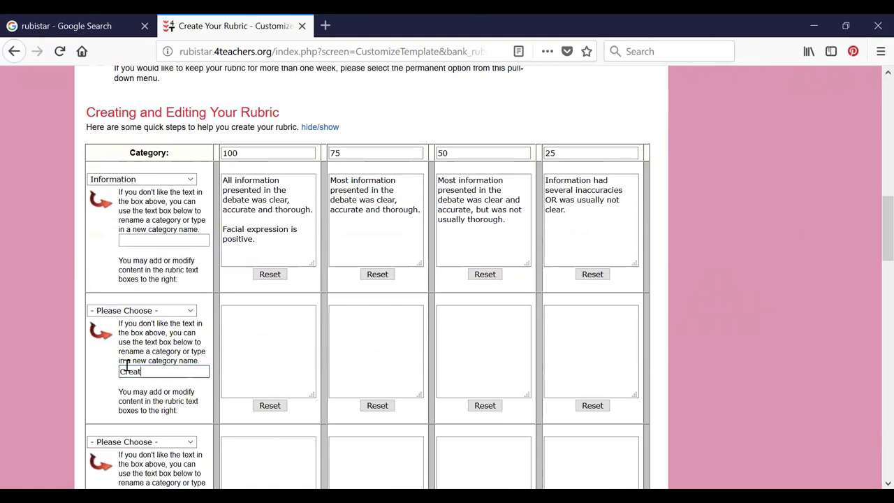
Enter "Shown creativity in the presentation." as the Creativity row's 100-point description, correcting the spelling of "creativity"
click(235, 361)
text(Shown crativity i)
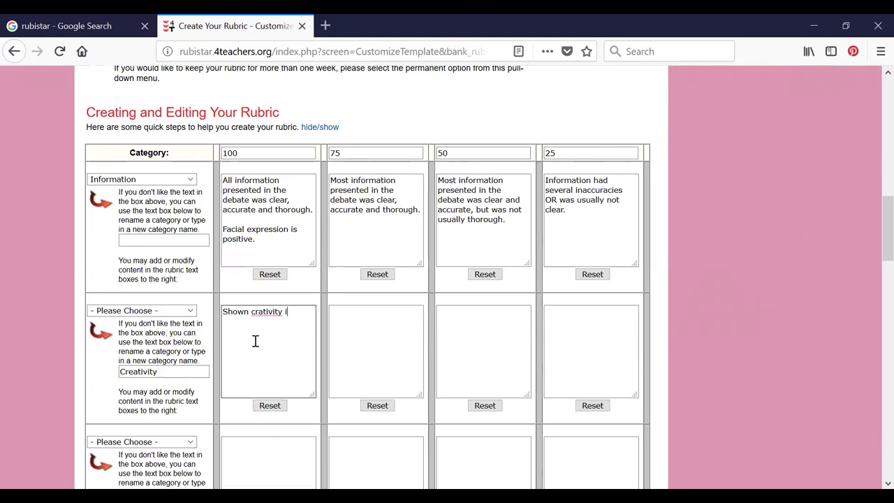
text(n the presentation.)
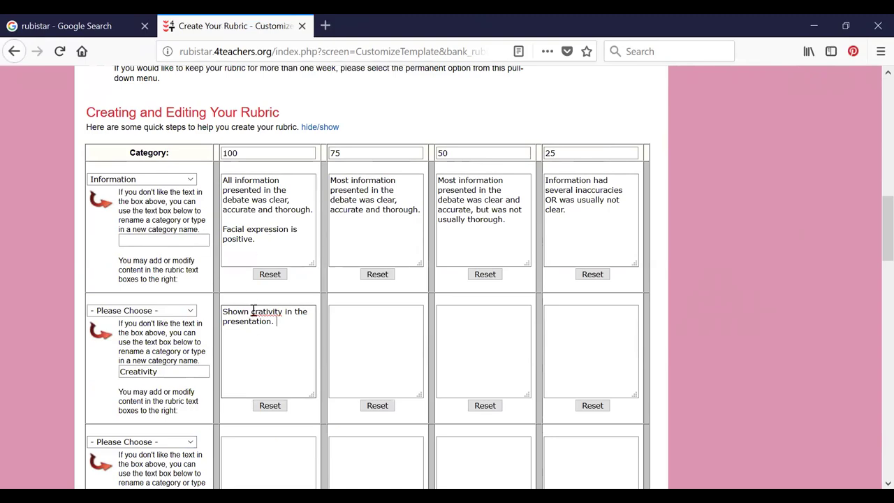
right_click(255, 312)
click(282, 321)
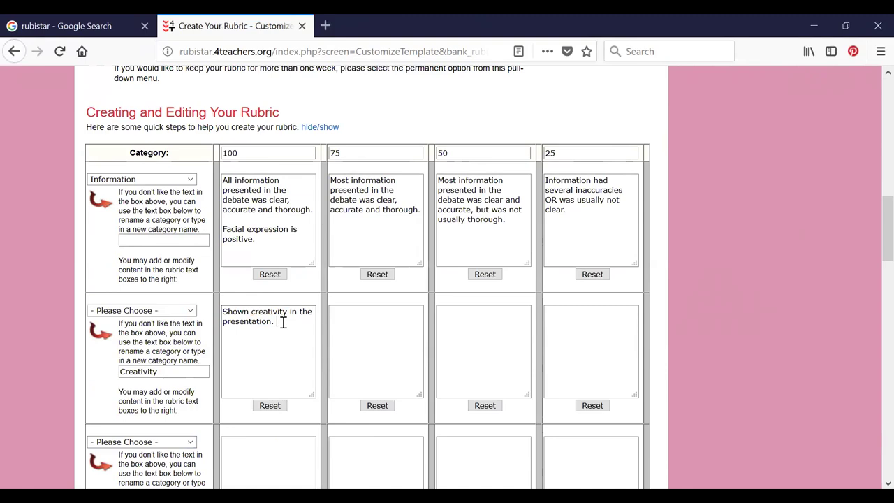
Add the sentence "The presentation had attracted so many minds." to the Creativity row's 100-point description, with its spelling corrected
text(entation had)
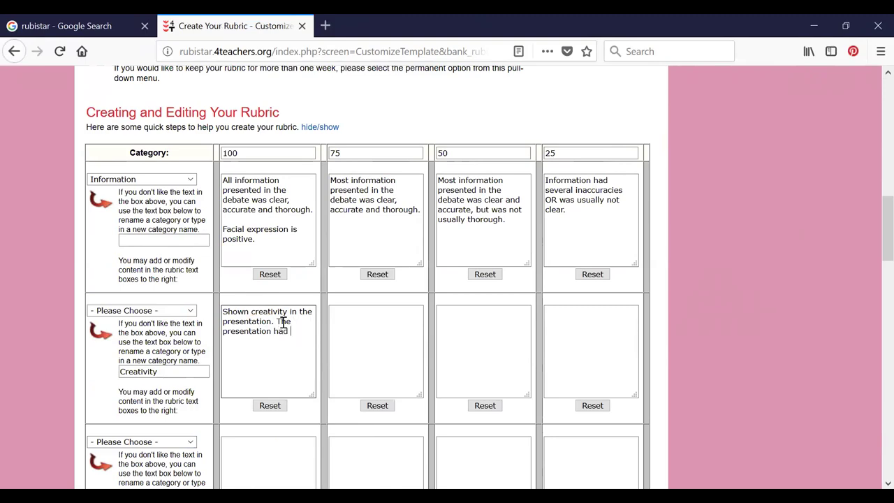
text(ted so many minds.)
right_click(236, 339)
click(297, 100)
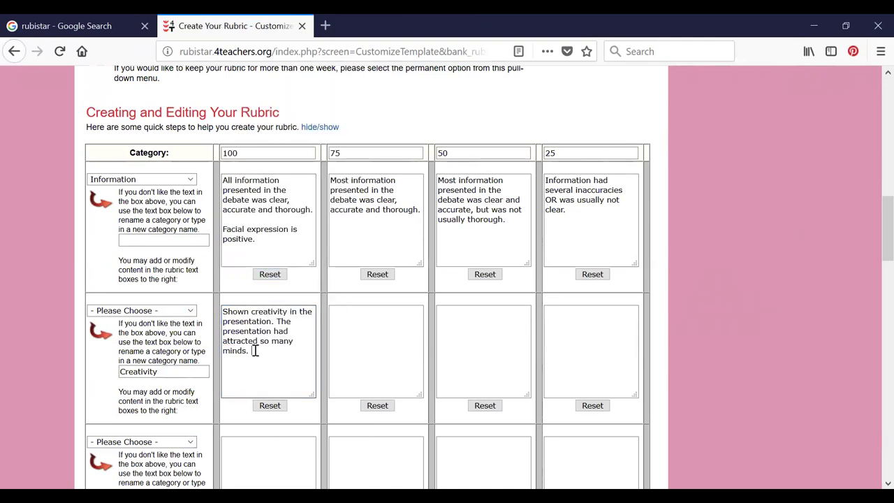
Append "Very good appreciation" to the Creativity row's 100-point description, fixing the misspelled "good"
text(Very goog appreciation.)
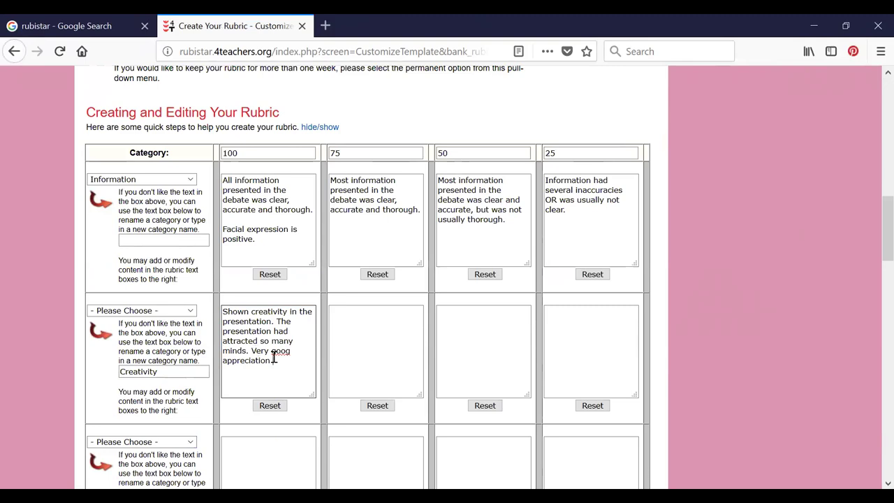
right_click(279, 354)
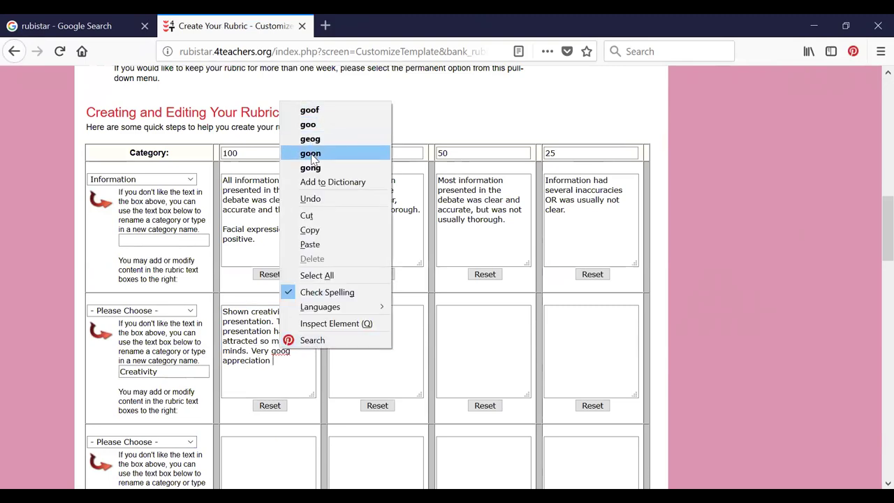
click(291, 350)
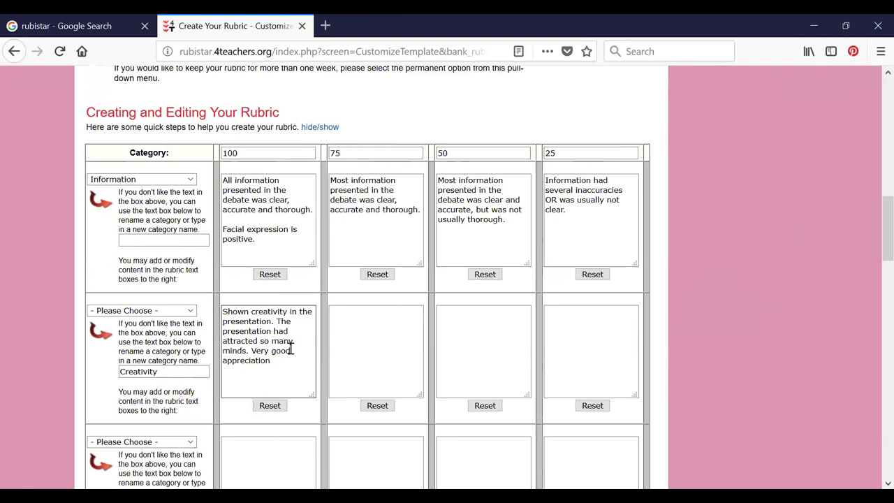
Complete the Creativity row's 100-point description with "given by their peers." and put each of its three sentences on a separate line
click(282, 360)
text(given by their peers.)
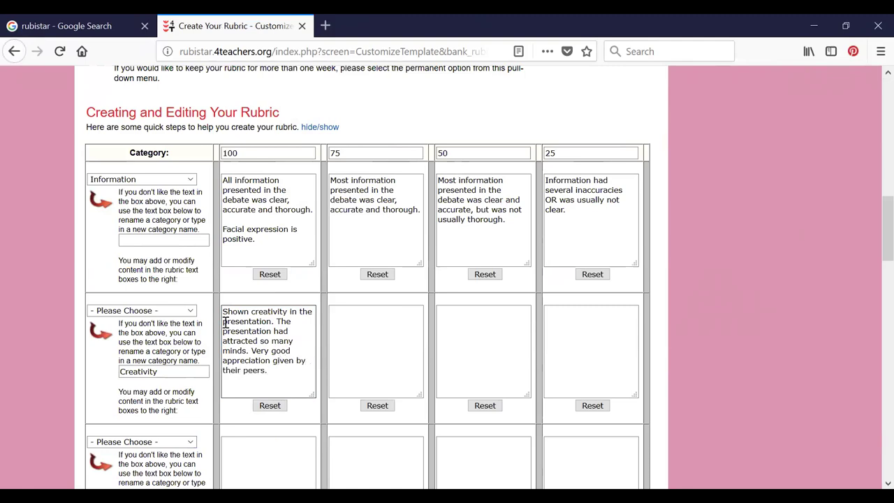
click(277, 320)
key(Return)
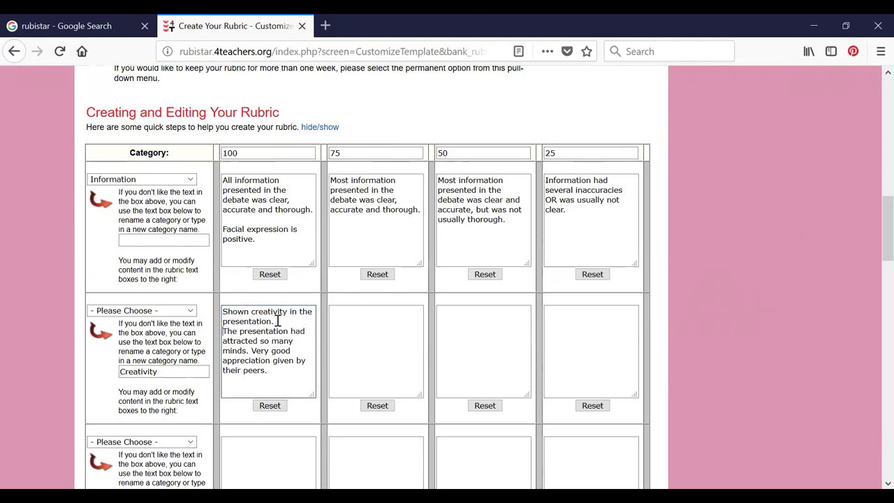
click(252, 351)
key(Return)
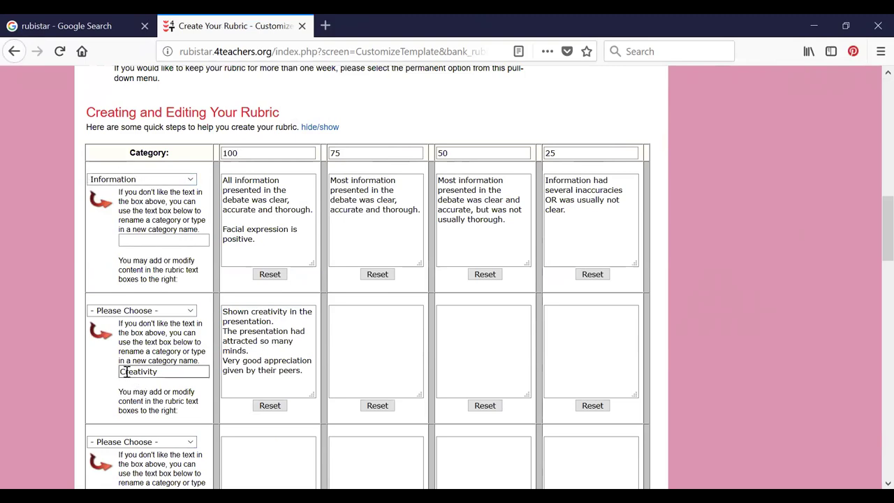
click(356, 339)
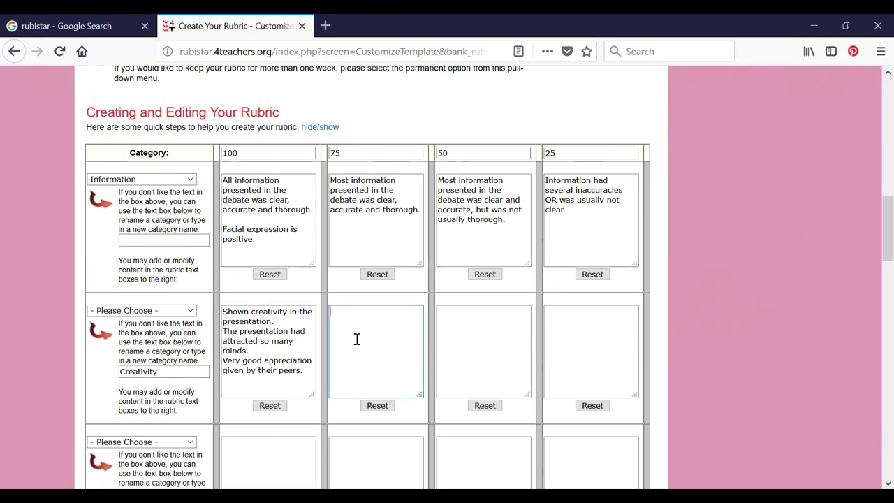
click(191, 311)
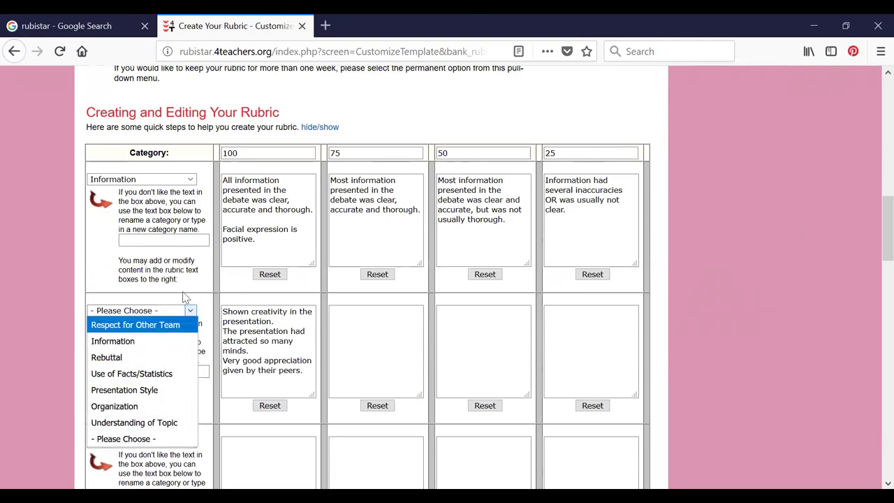
click(199, 289)
click(169, 371)
drag(169, 371, 119, 368)
click(160, 371)
click(132, 371)
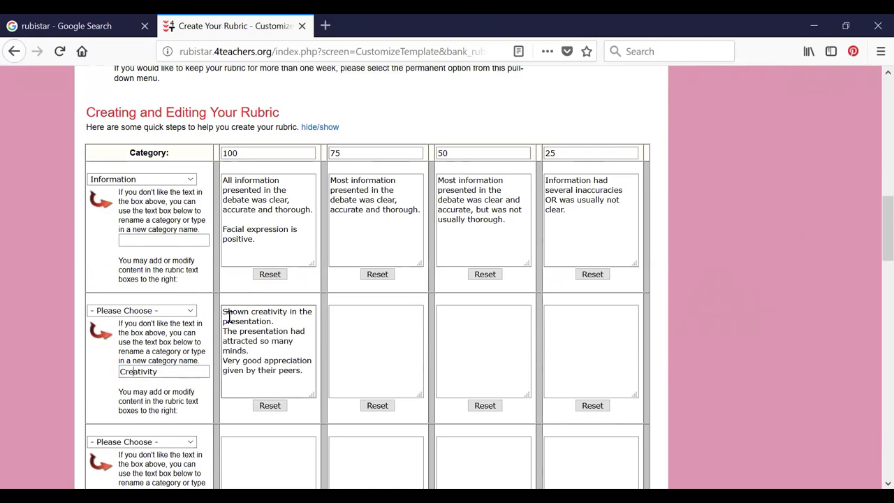
drag(158, 371, 119, 371)
click(269, 351)
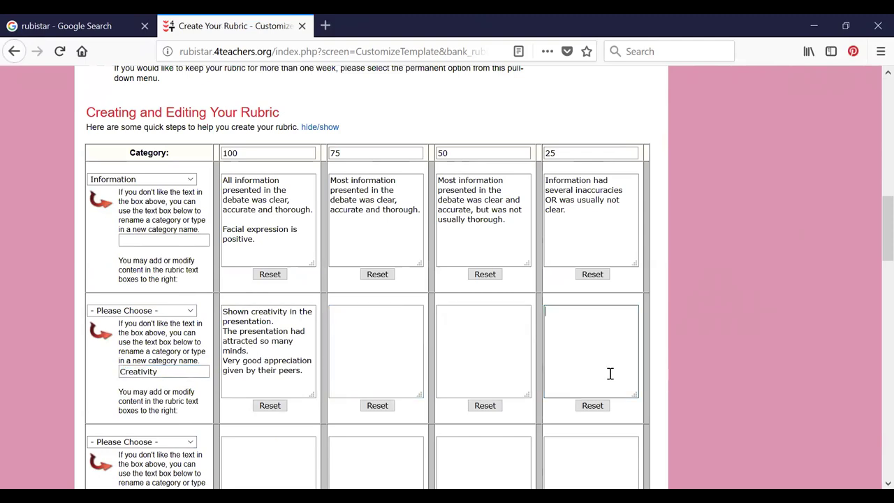
click(279, 361)
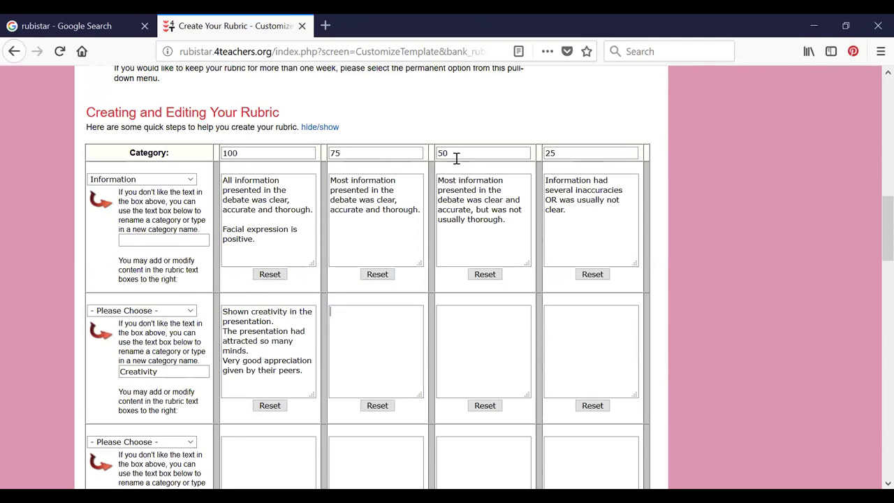
click(469, 315)
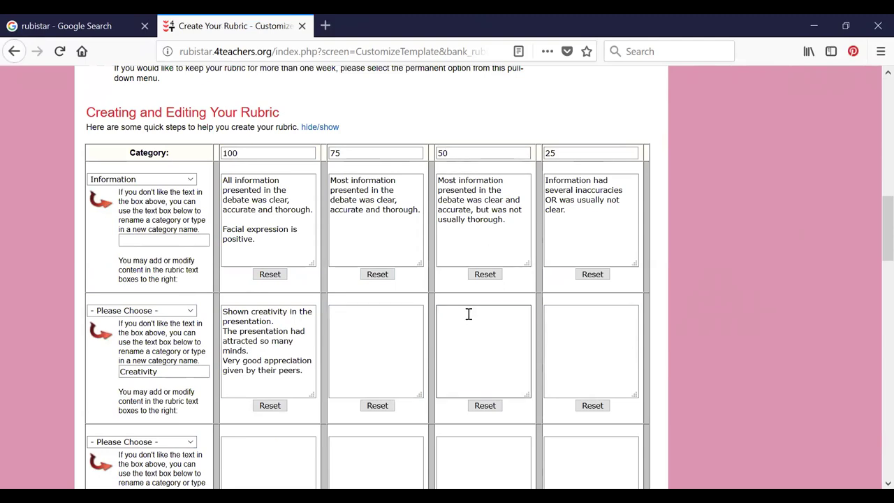
click(570, 154)
click(587, 329)
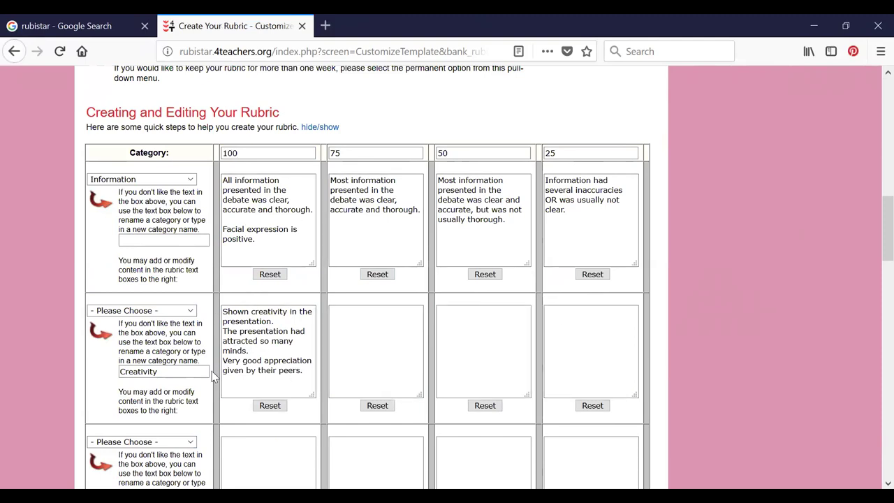
Enter "There is no creativity in the presentation." as the Creativity row's 75-point description
scroll(213, 377, down, 2)
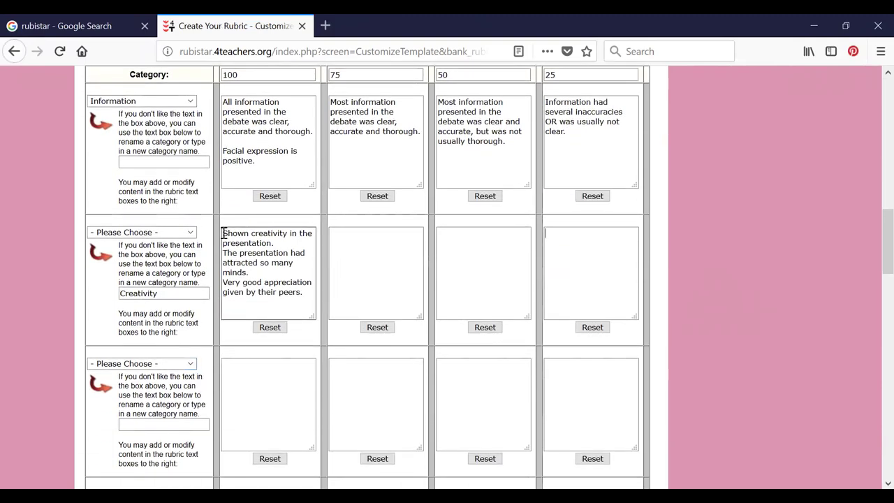
drag(222, 251, 228, 251)
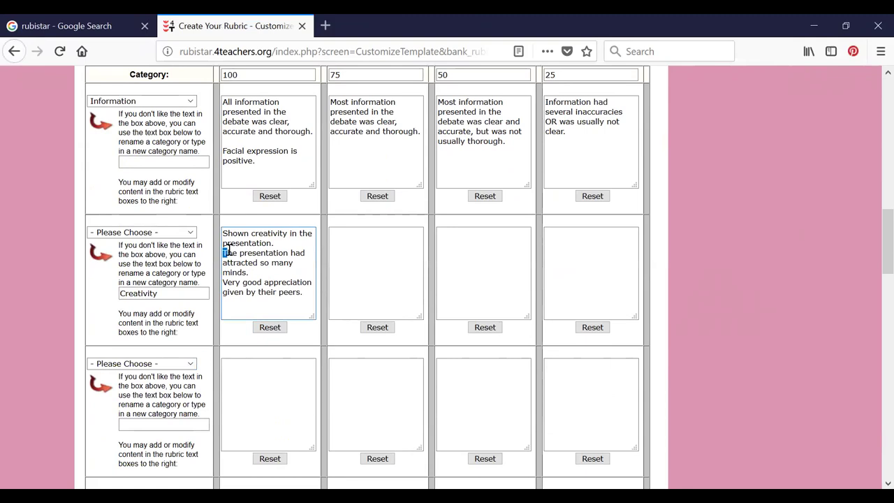
click(259, 272)
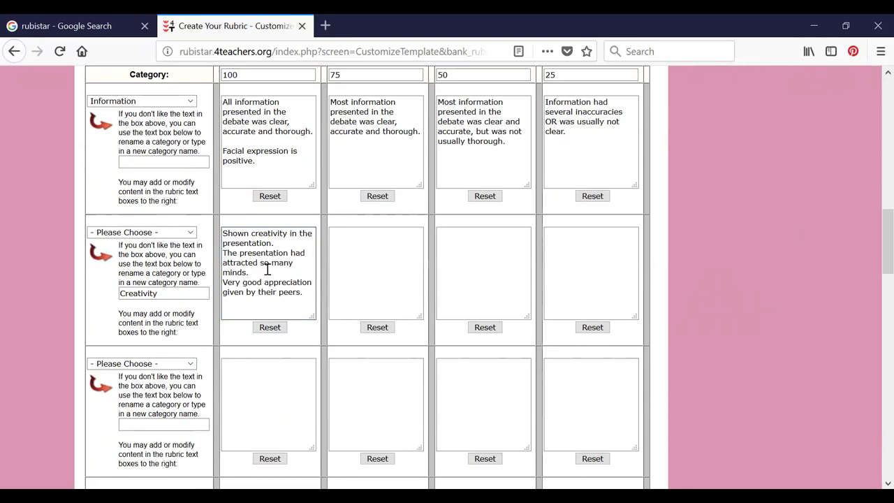
click(366, 243)
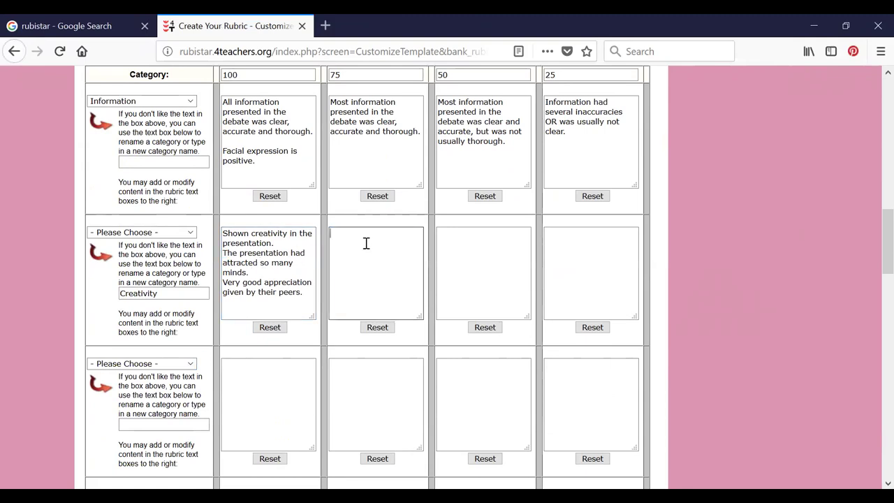
text(There is no creativity in the presentation.)
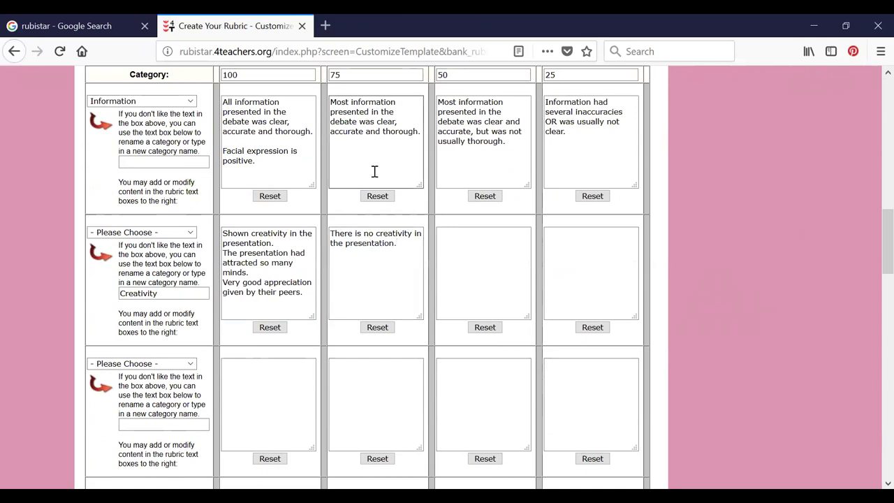
Enter "There is no appreciation by the other members." as the Creativity row's 50-point description
click(450, 241)
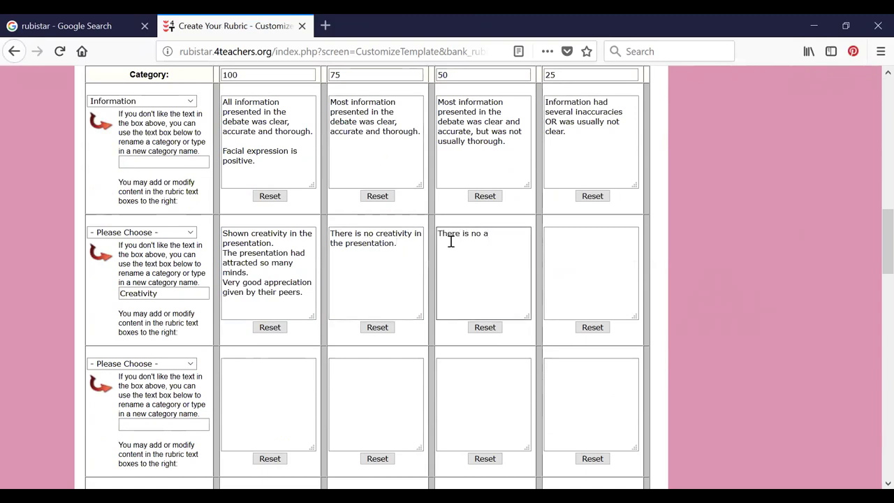
text(There is no appreciation by the other )
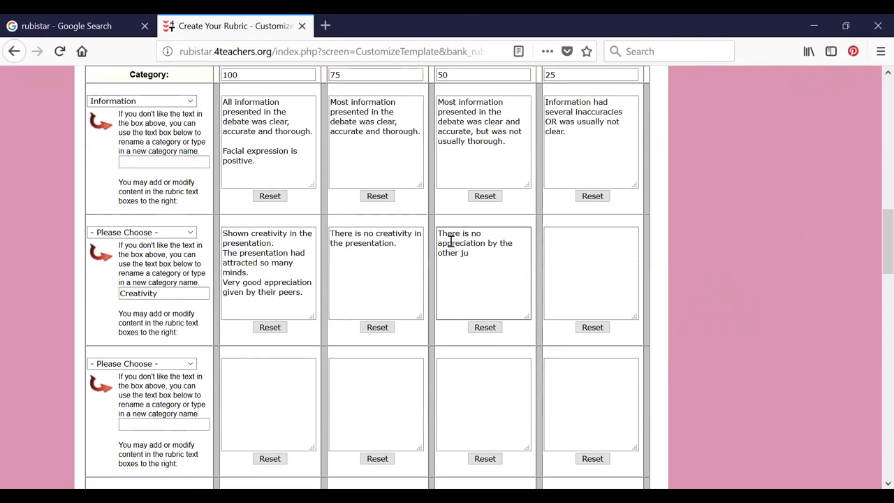
text(mem)
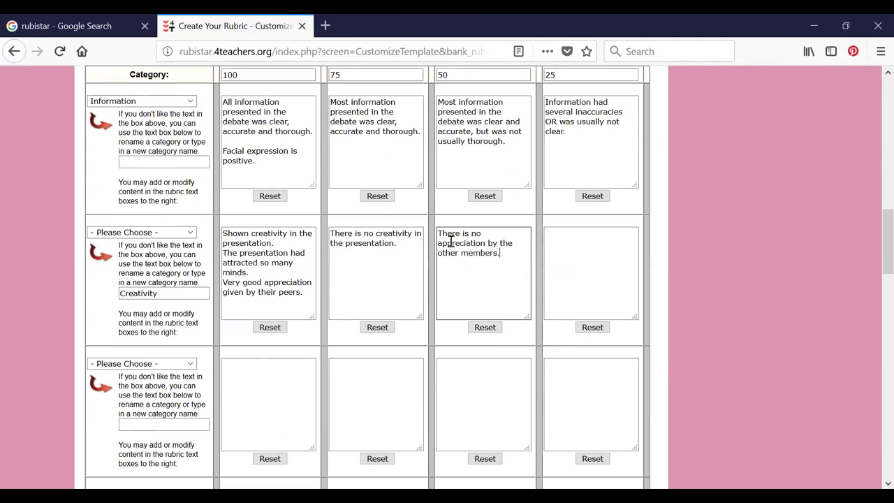
text(bers.)
Enter "They got stuck up during their presentation." as the Creativity row's 25-point description
click(570, 241)
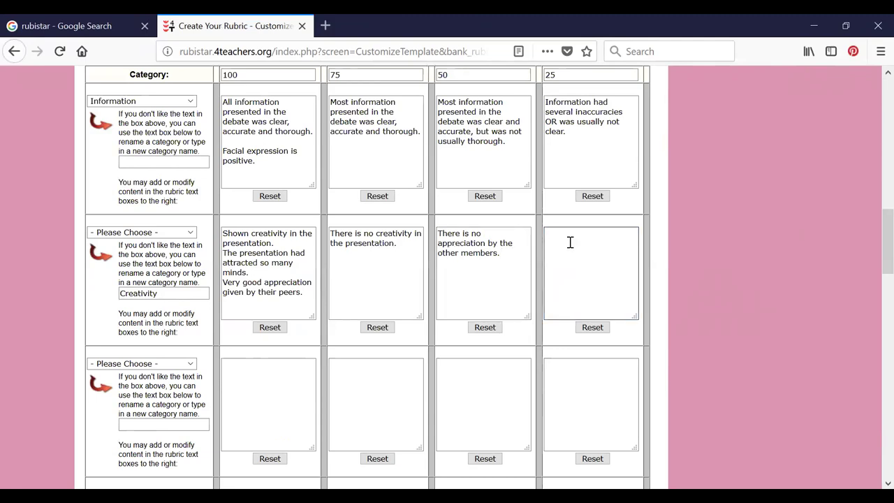
text(They got stuck up during their)
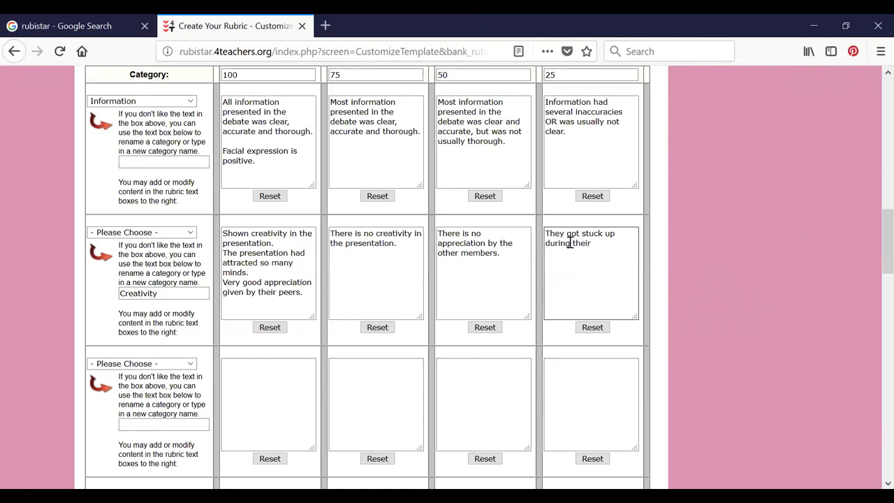
text( presentation.)
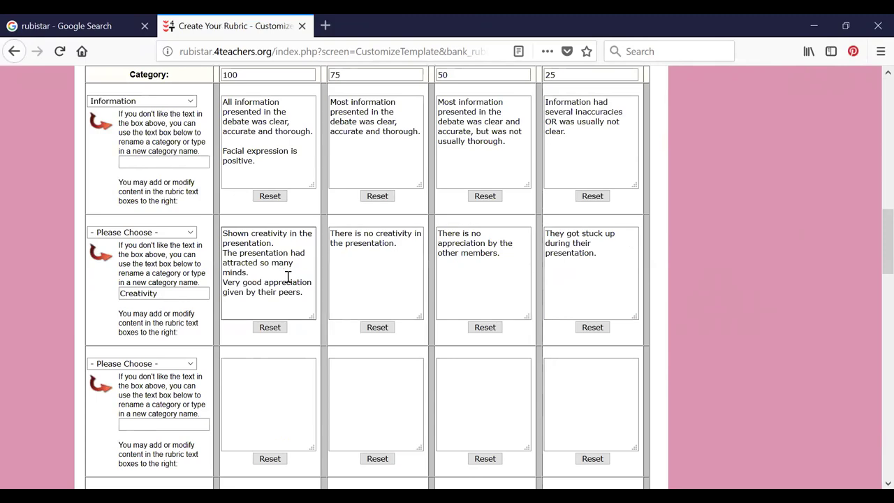
click(457, 252)
click(557, 252)
Assign the predefined category Presentation Style to the third rubric row
scroll(195, 339, down, 2)
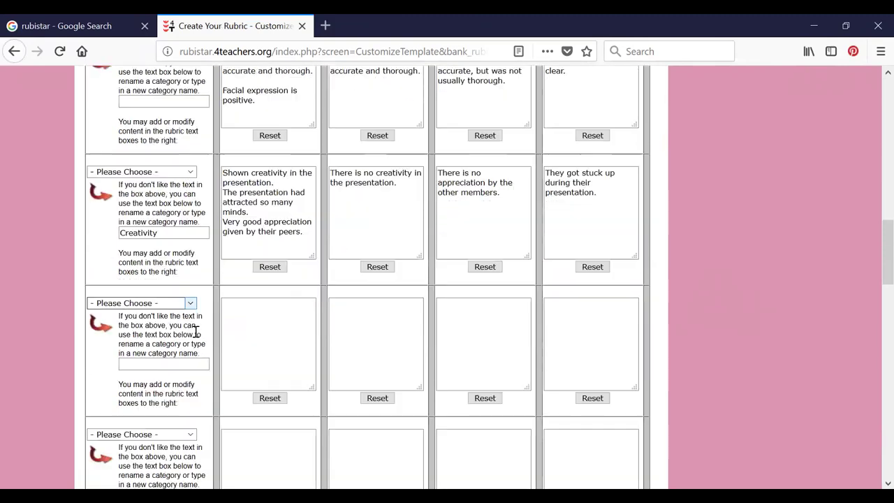
click(191, 285)
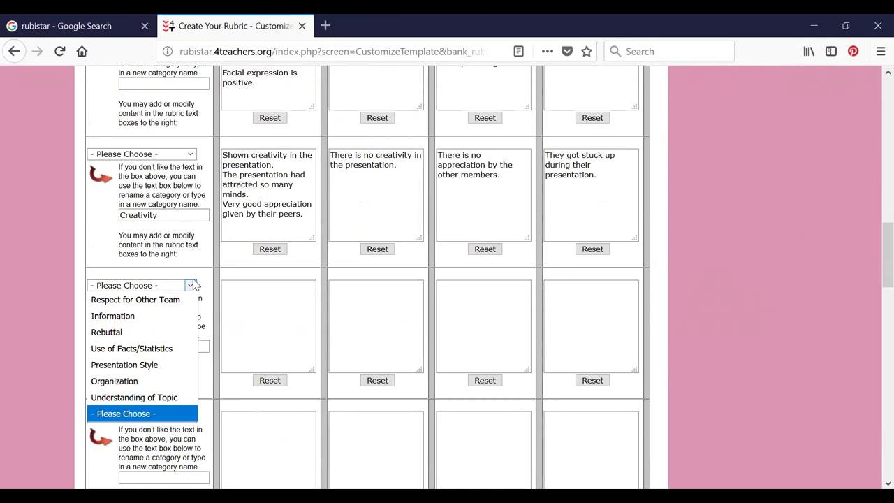
click(153, 364)
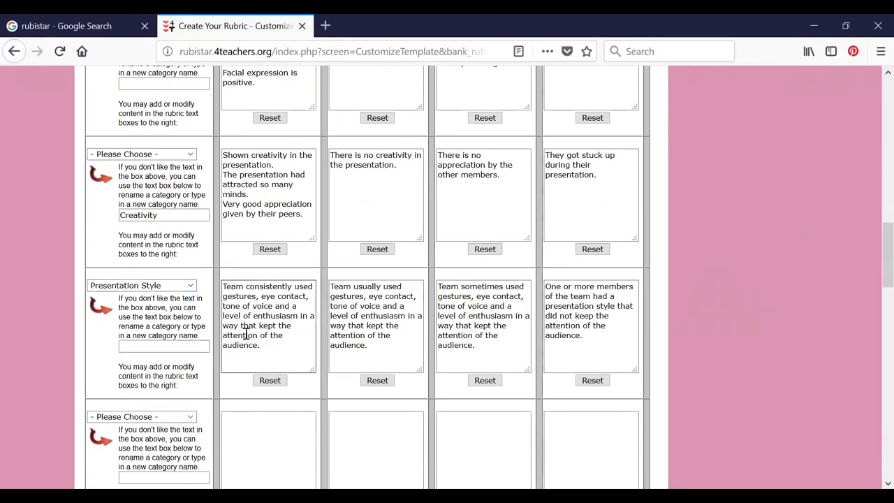
Read through the prefilled Presentation Style descriptions for the 100, 75, 50 and 25 score levels
drag(223, 285, 281, 356)
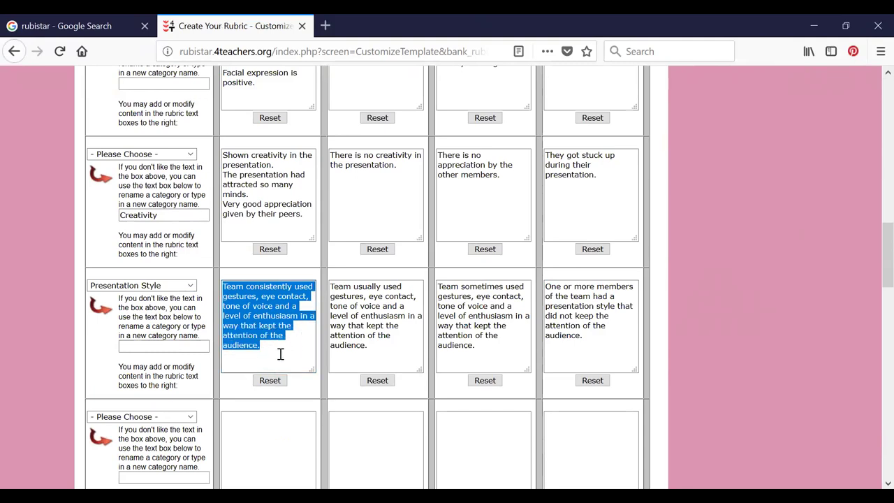
click(351, 310)
click(258, 305)
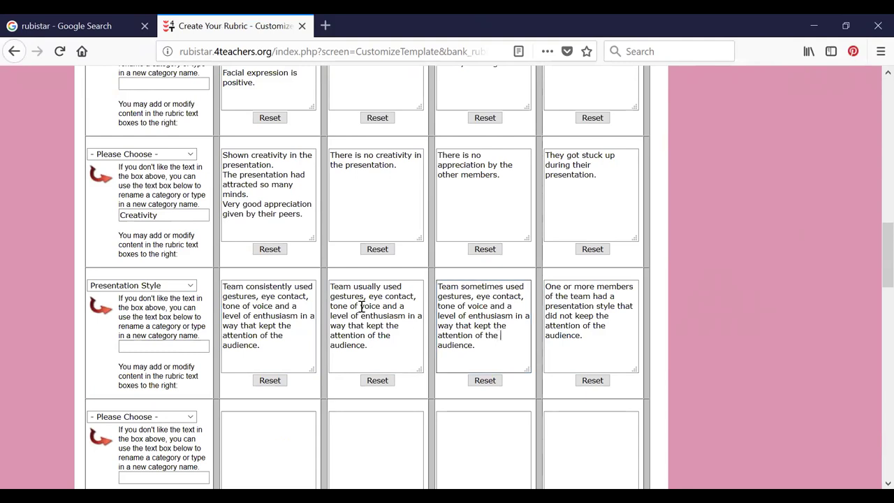
drag(333, 287, 376, 346)
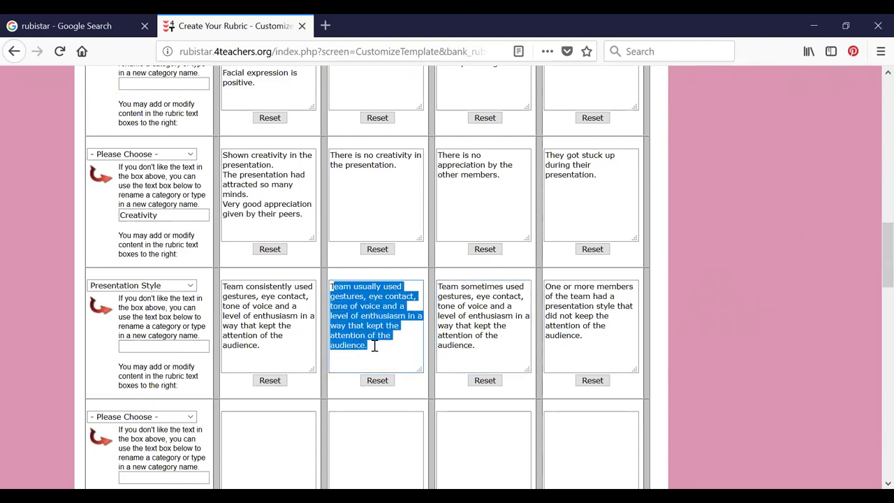
click(336, 290)
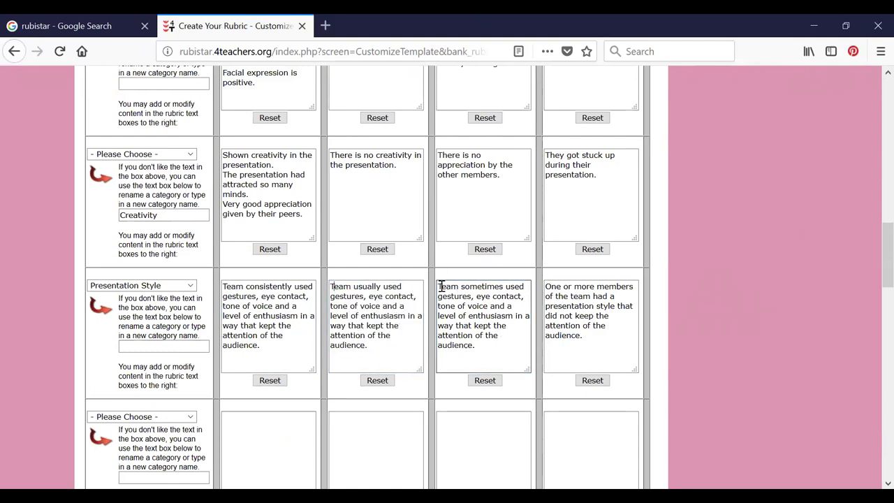
drag(438, 286, 482, 347)
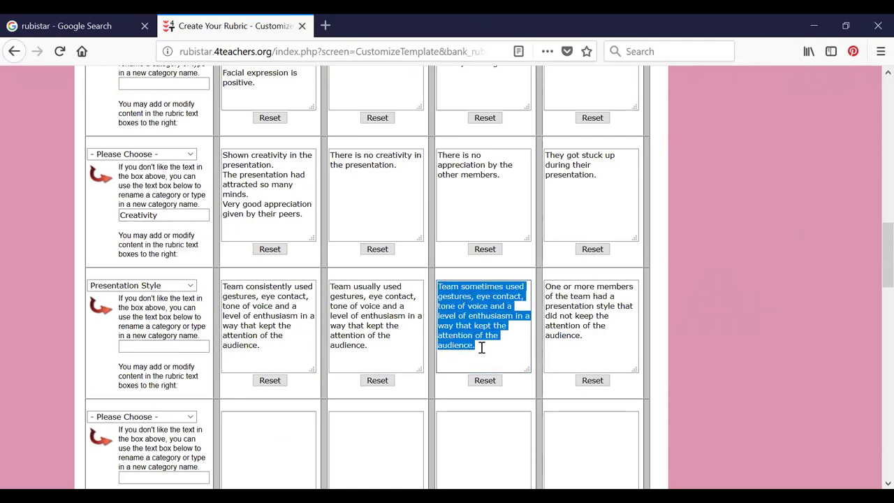
click(555, 318)
drag(545, 286, 588, 336)
click(475, 314)
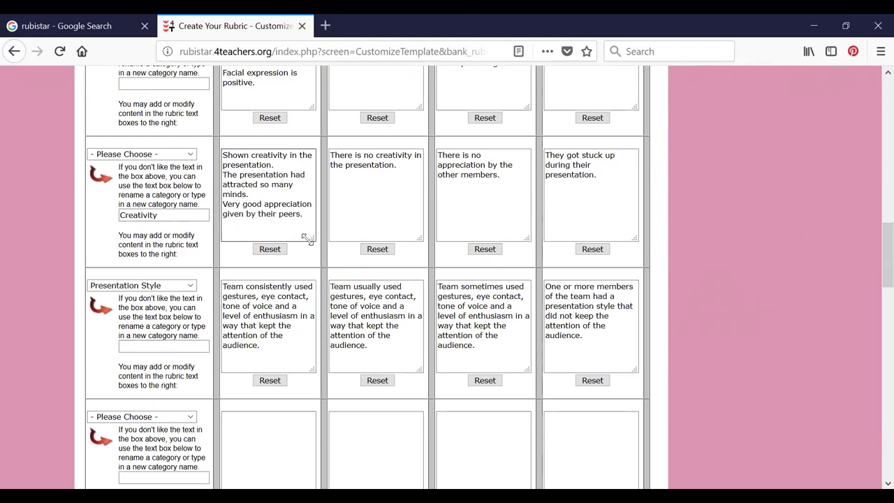
scroll(308, 238, down, 3)
scroll(309, 237, up, 6)
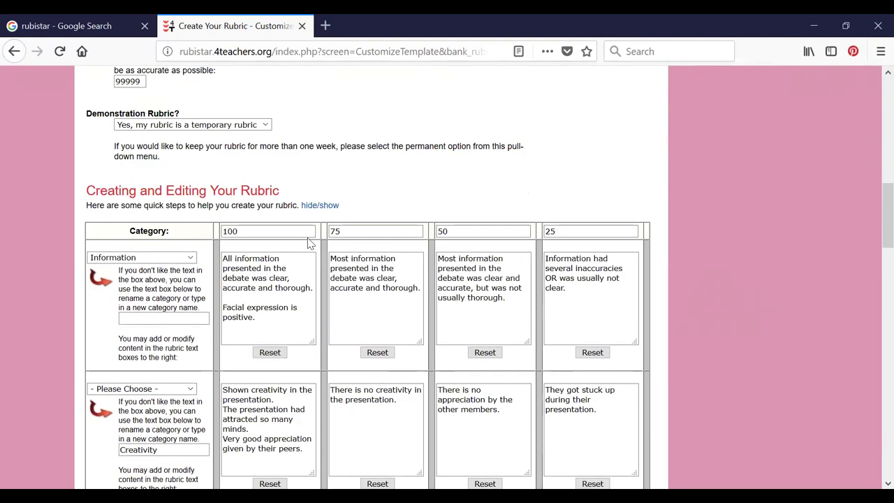
scroll(309, 242, down, 2)
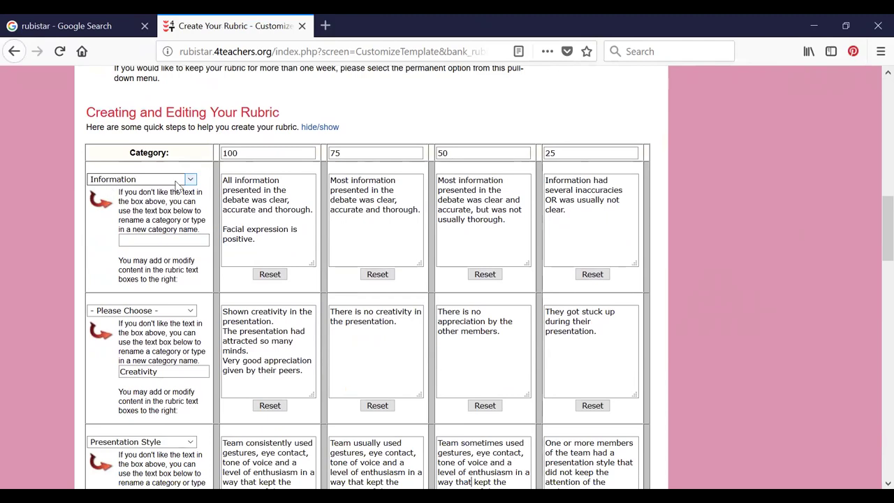
scroll(192, 190, down, 2)
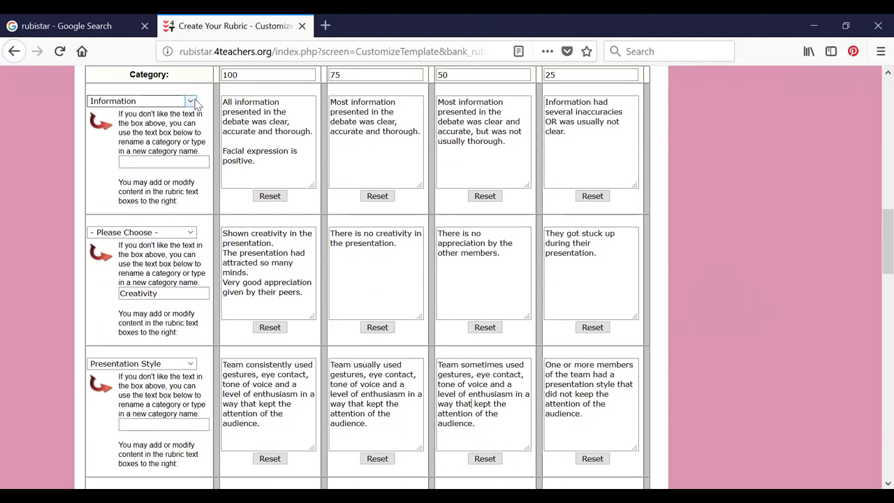
click(190, 102)
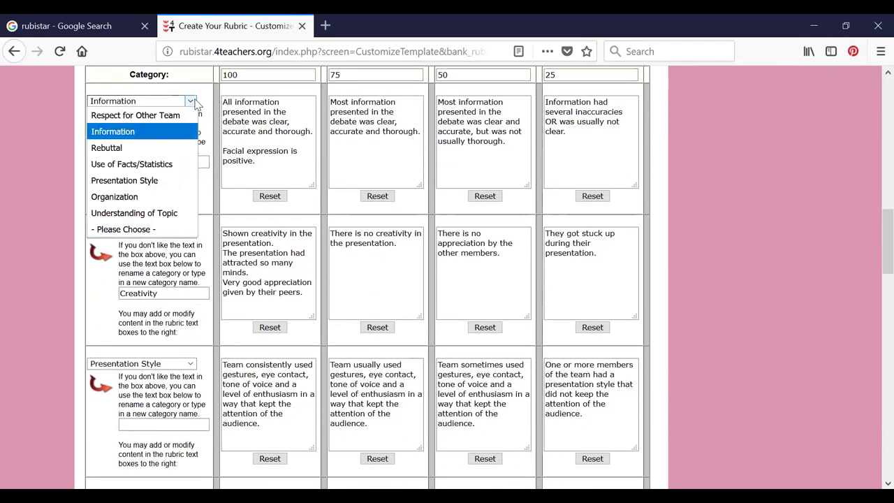
click(196, 104)
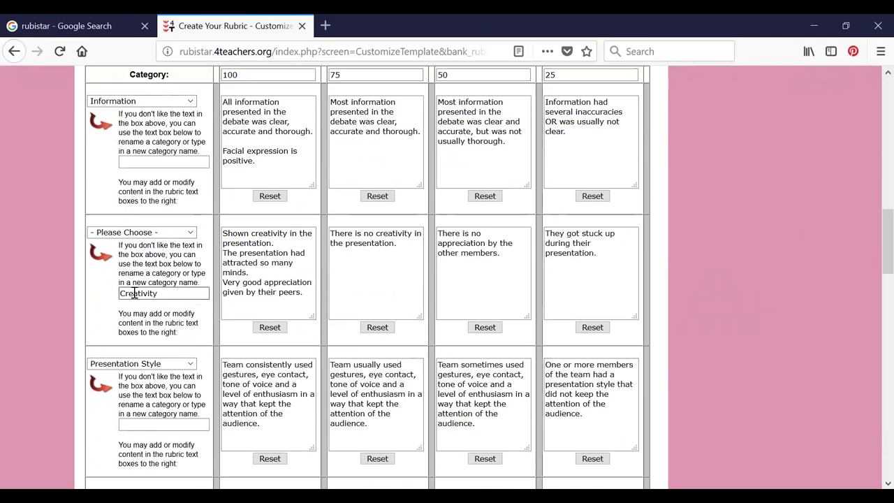
Keep Presentation Style as the third row's category and submit the rubric for preview
scroll(135, 280, down, 4)
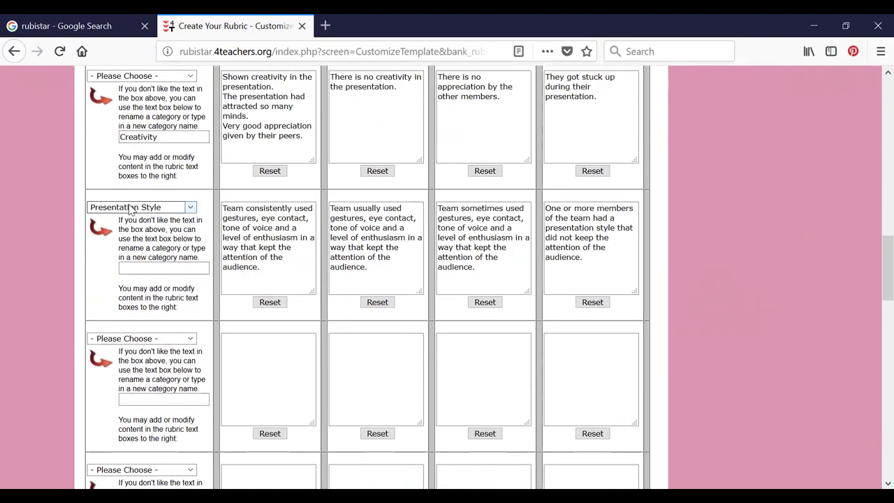
click(193, 210)
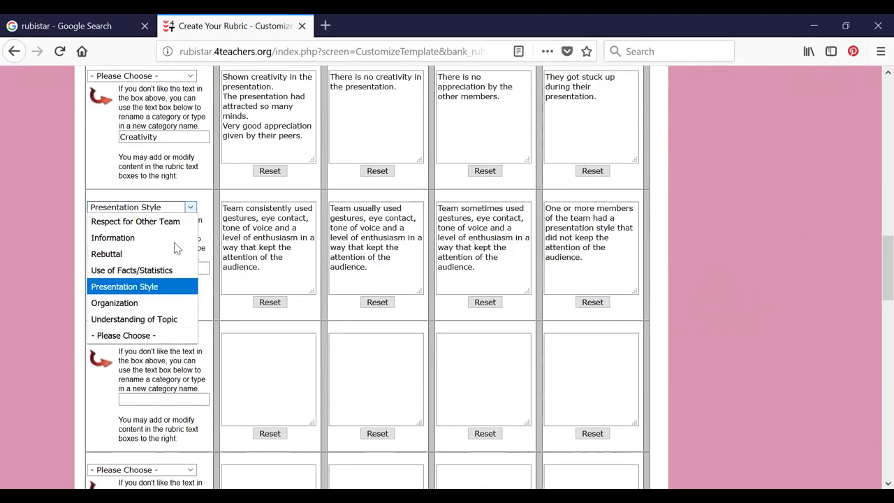
click(146, 292)
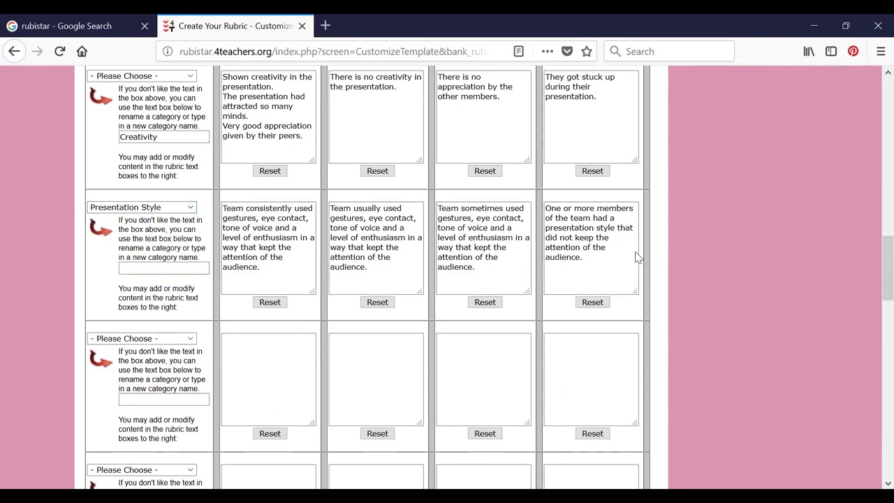
scroll(456, 259, down, 10)
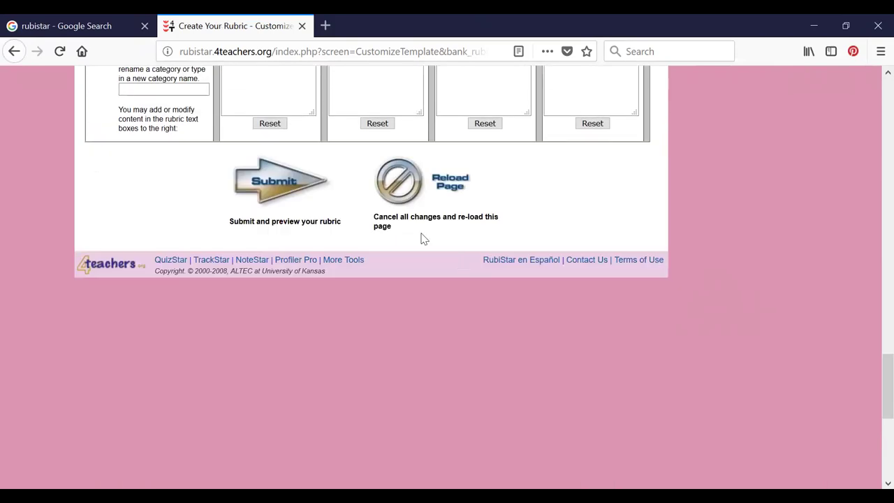
click(264, 193)
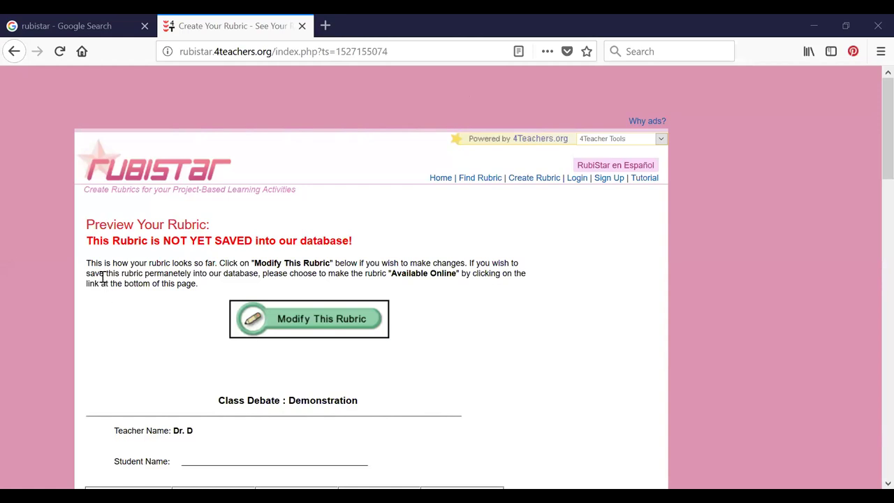
Check the preview page's saving instructions, rubric title and teacher name
scroll(374, 356, down, 3)
scroll(374, 341, up, 3)
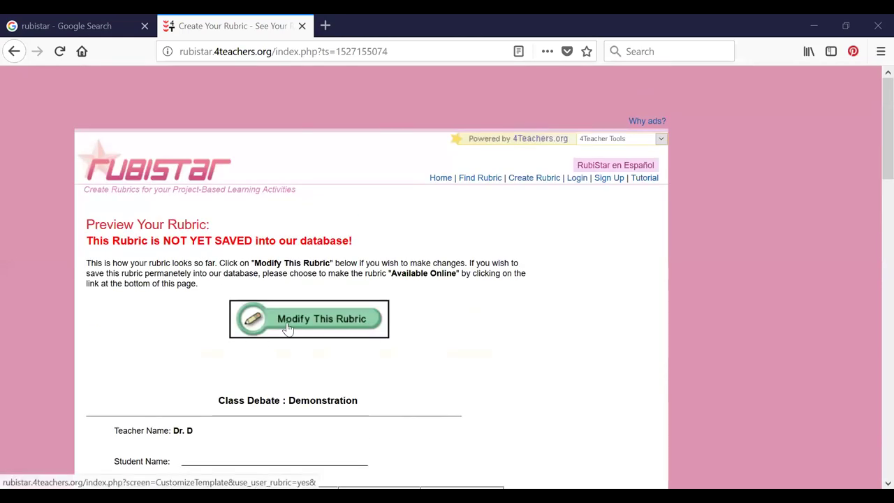
scroll(322, 368, down, 5)
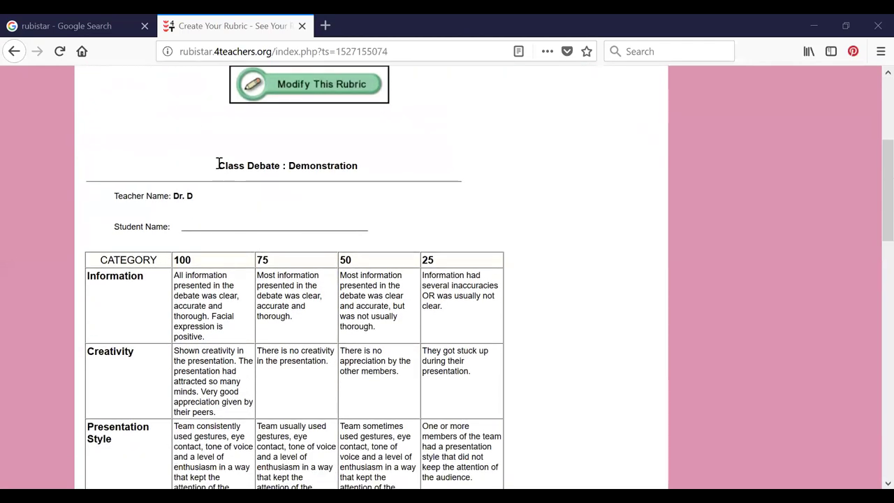
drag(219, 165, 359, 166)
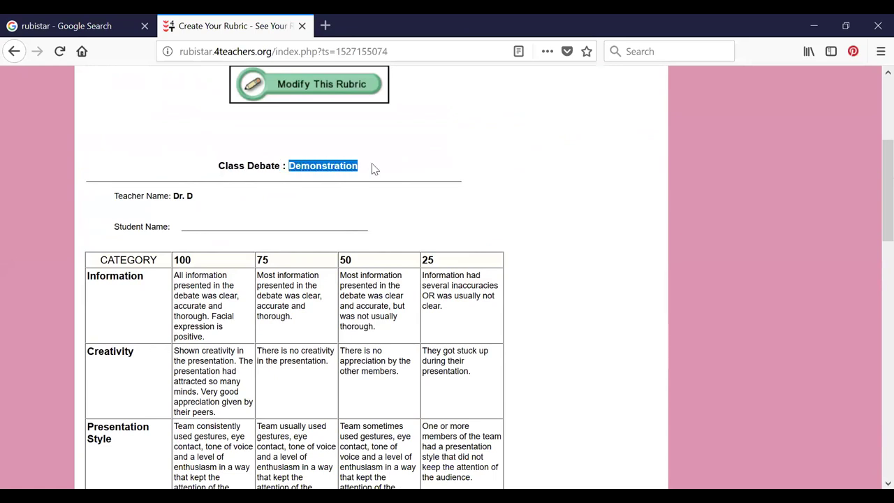
click(235, 194)
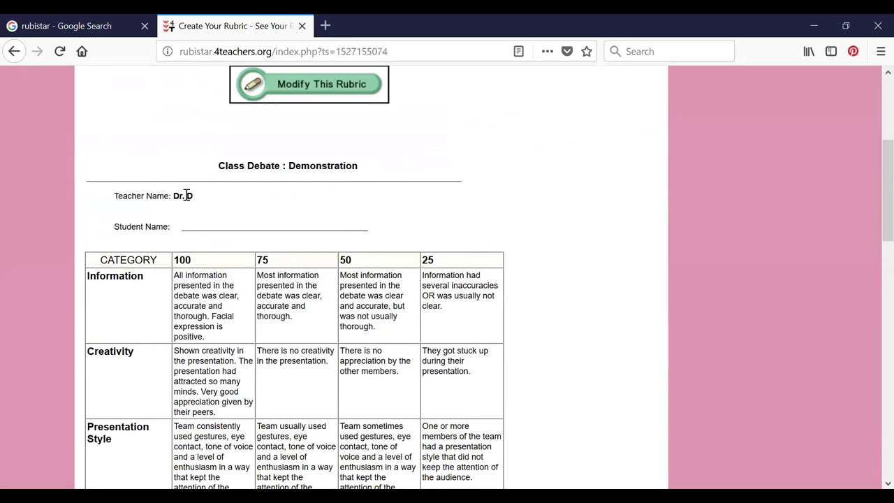
drag(187, 196, 253, 197)
click(208, 202)
drag(175, 195, 204, 199)
click(217, 200)
scroll(215, 207, up, 1)
scroll(202, 280, up, 5)
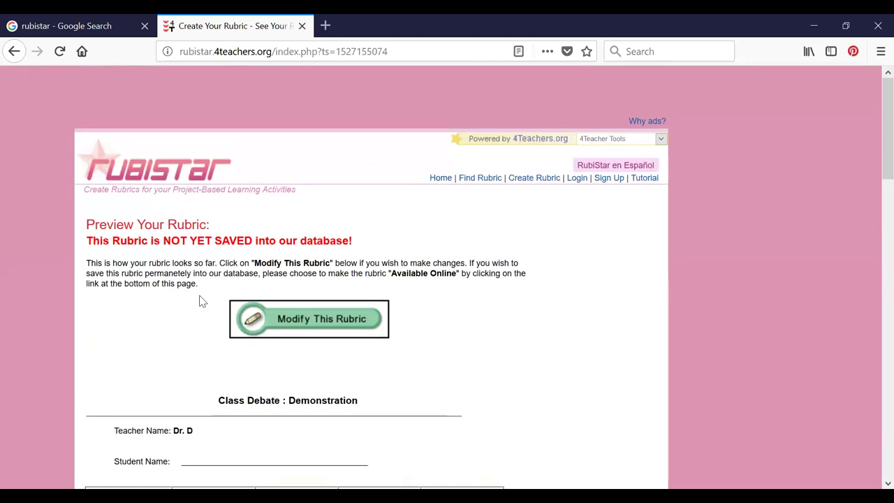
Review the category rows and score descriptions in the previewed rubric table
scroll(200, 299, down, 7)
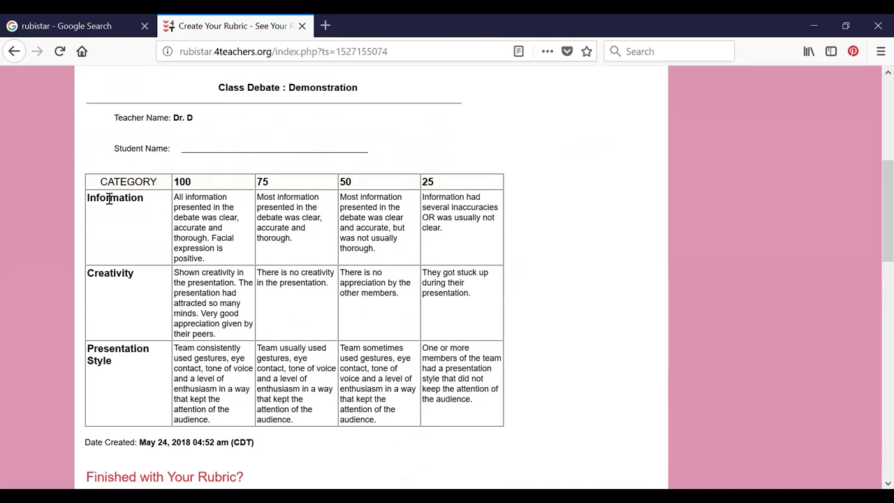
drag(112, 183, 101, 358)
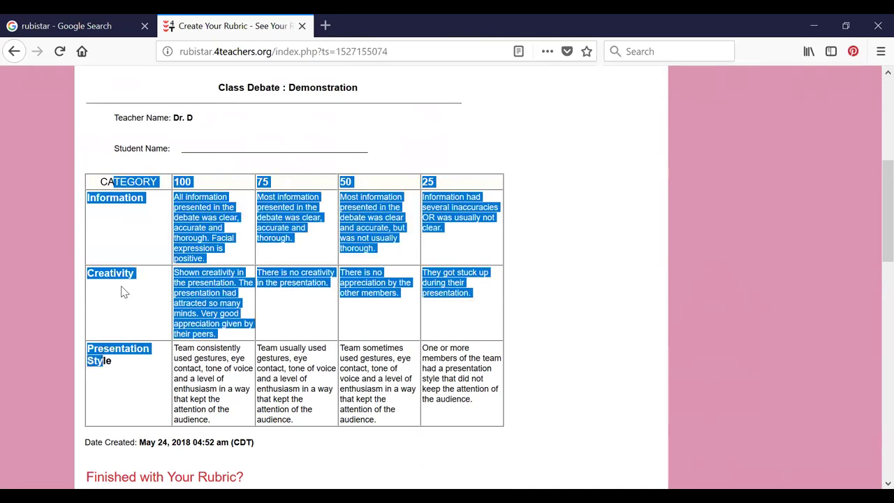
click(156, 178)
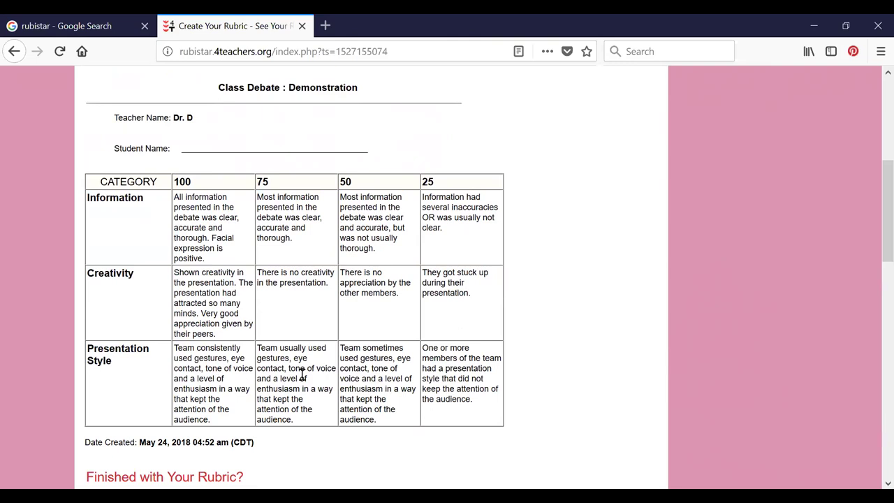
Choose to print or download the finished rubric, and download it as an Excel spreadsheet, opening MyRubric.xls with Google Chrome
scroll(253, 412, down, 3)
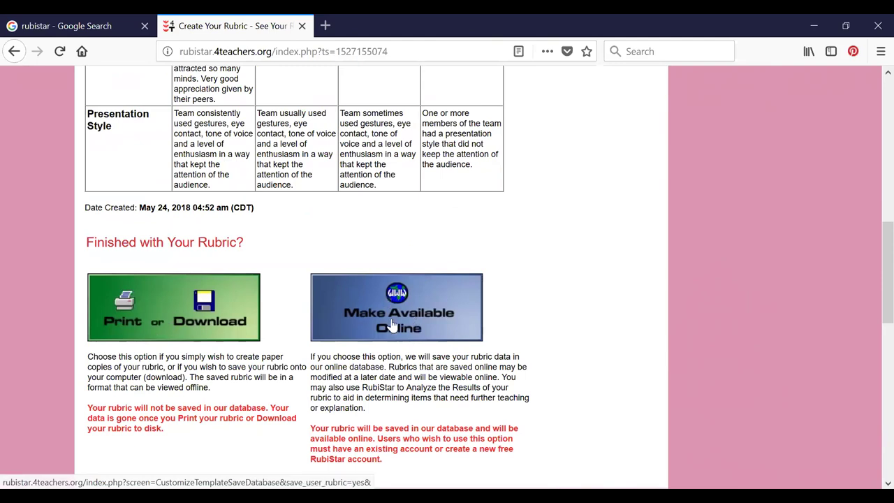
click(141, 311)
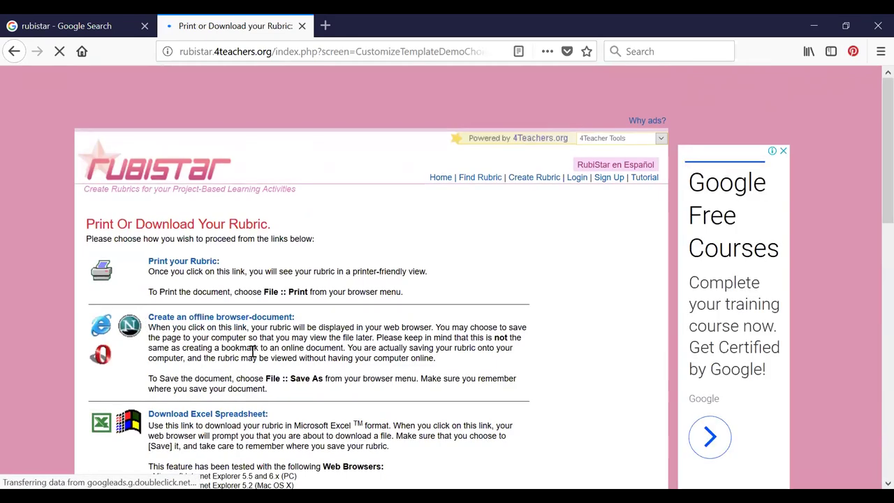
scroll(101, 183, down, 2)
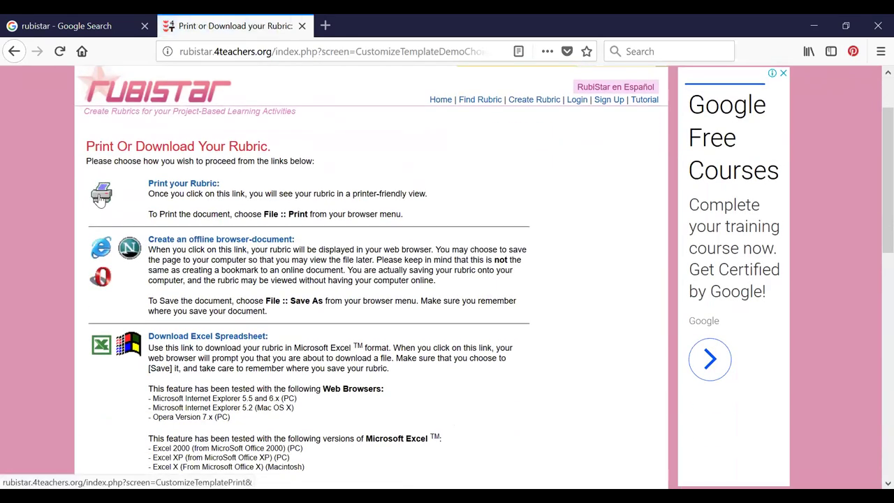
click(203, 338)
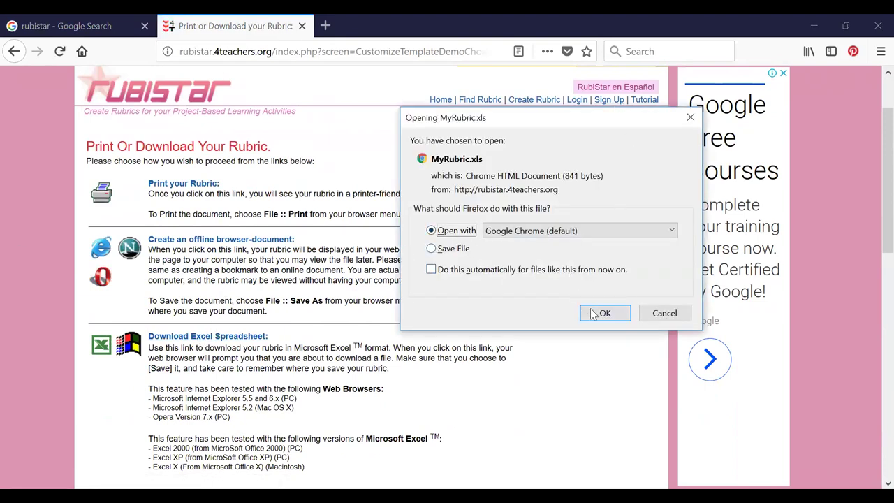
click(593, 314)
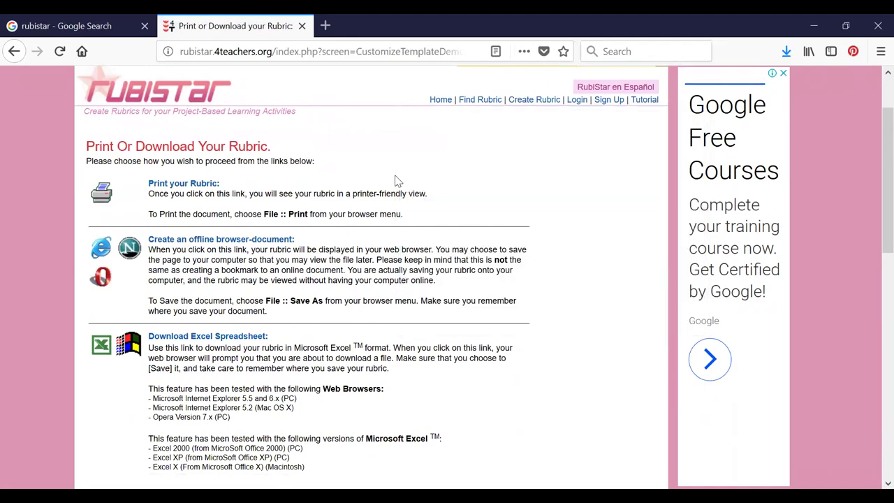